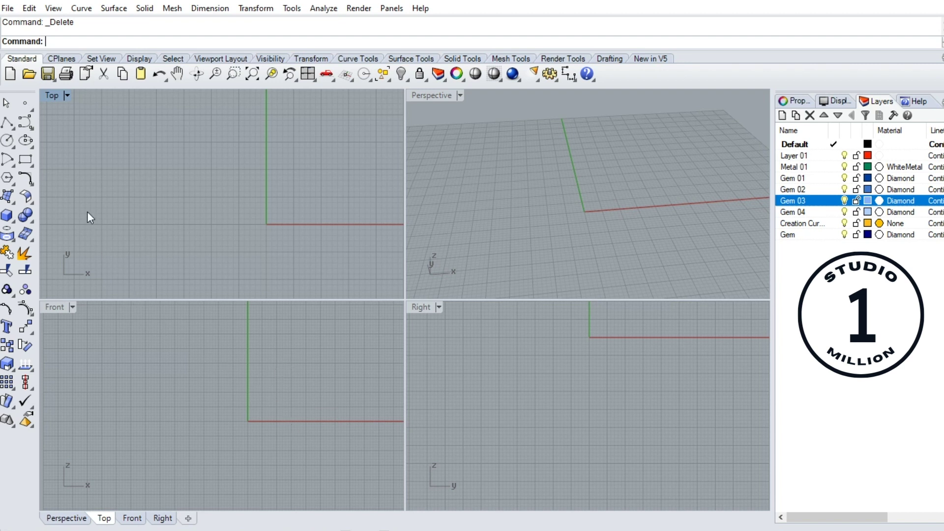
In the Front view, draw a circle centred at 0 with diameter 17.
{"action": "left_click", "coordinate": [7, 141]}
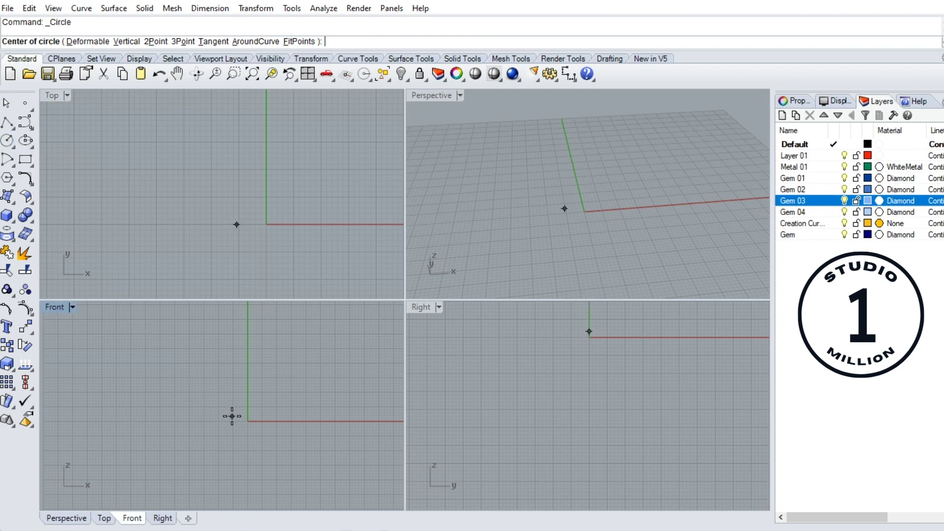
{"action": "type", "text": "0"}
{"action": "key", "text": "Return"}
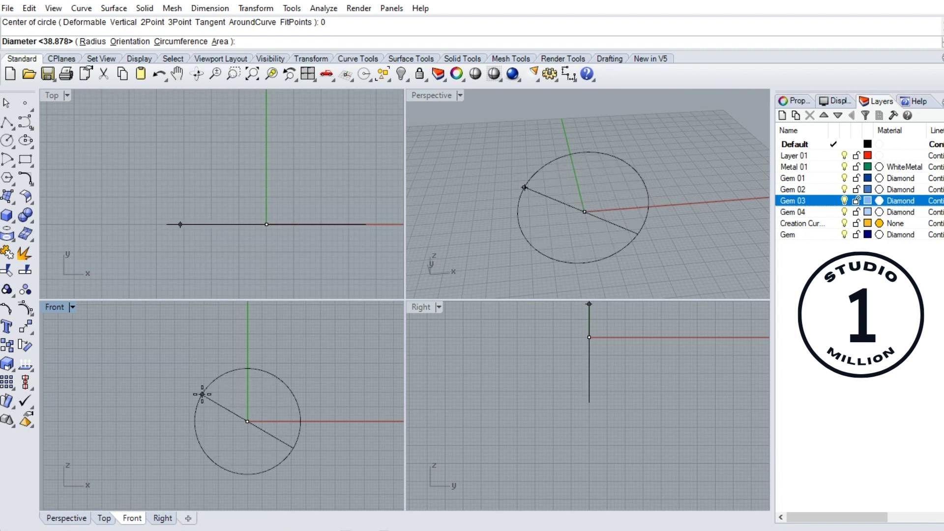
{"action": "type", "text": "1"}
{"action": "type", "text": "7"}
{"action": "key", "text": "Return"}
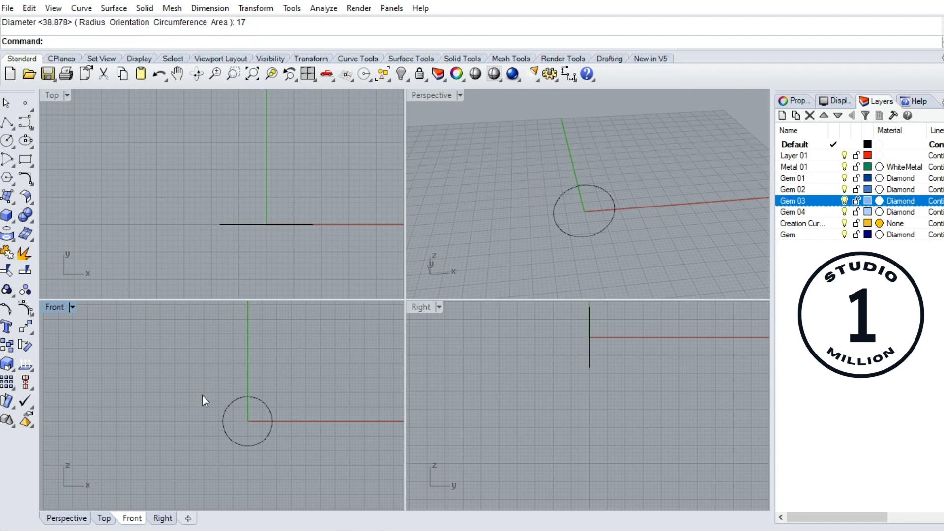
{"action": "scroll", "coordinate": [243, 413], "scroll_direction": "up", "scroll_amount": 1}
{"action": "scroll", "coordinate": [243, 413], "scroll_direction": "up", "scroll_amount": 4}
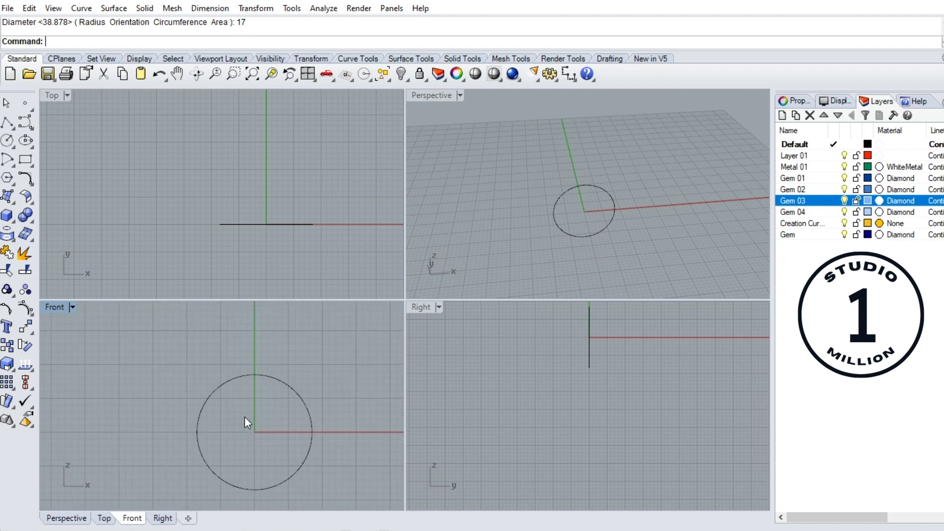
{"action": "double_click", "coordinate": [50, 307]}
{"action": "scroll", "coordinate": [472, 312], "scroll_direction": "down", "scroll_amount": 2}
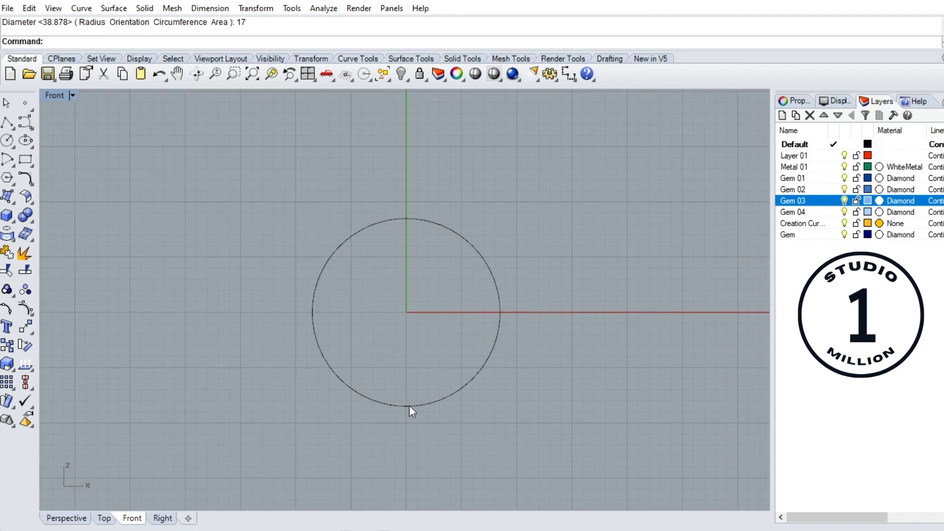
{"action": "double_click", "coordinate": [51, 95]}
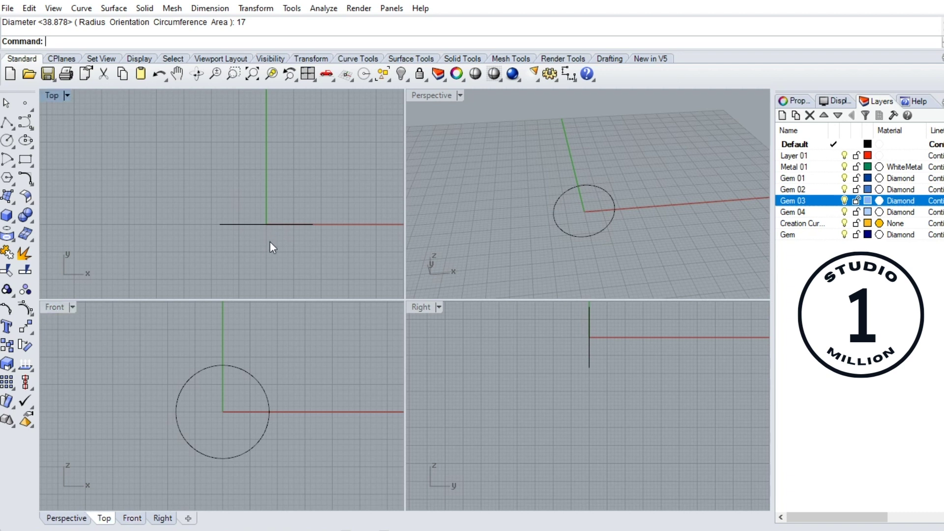
In the Top view, draw a 15 × 15 rounded-corner rectangle centred at 0.
{"action": "right_click_drag", "start_coordinate": [268, 238], "coordinate": [253, 211]}
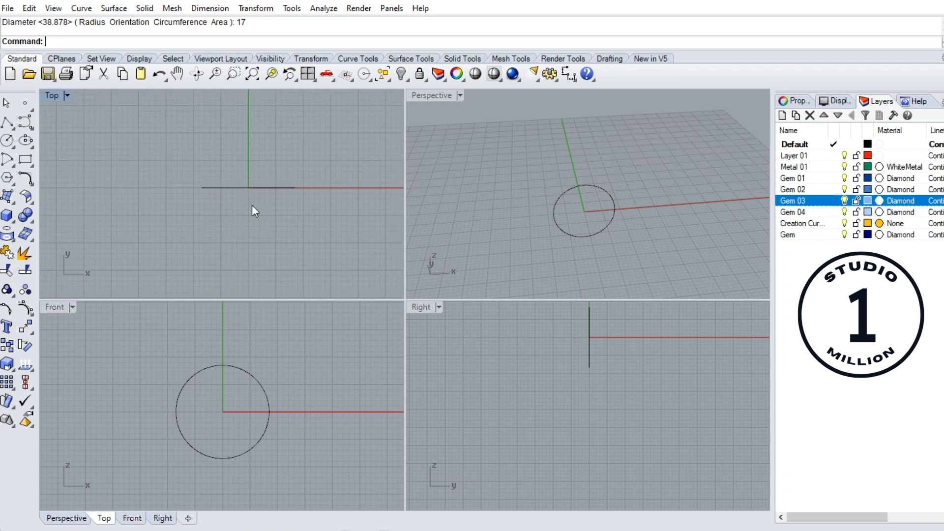
{"action": "left_click", "coordinate": [26, 160]}
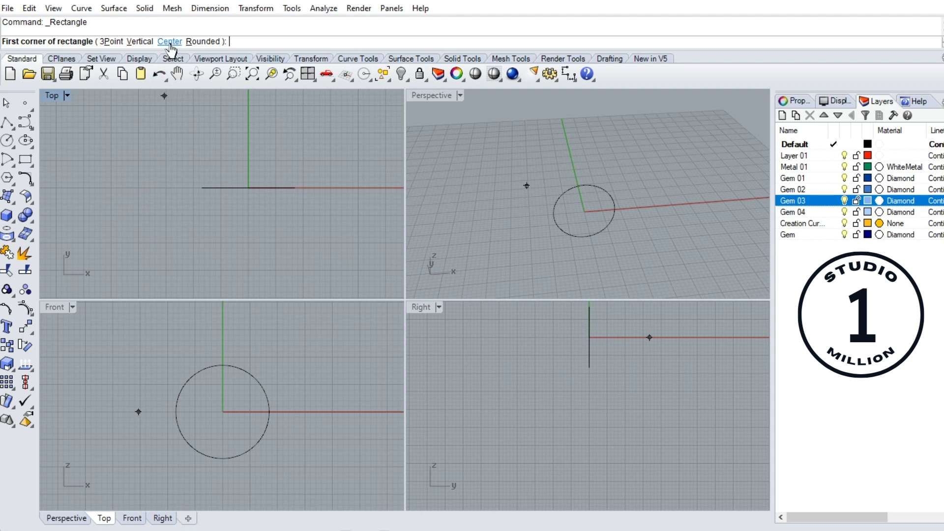
{"action": "left_click", "coordinate": [170, 42]}
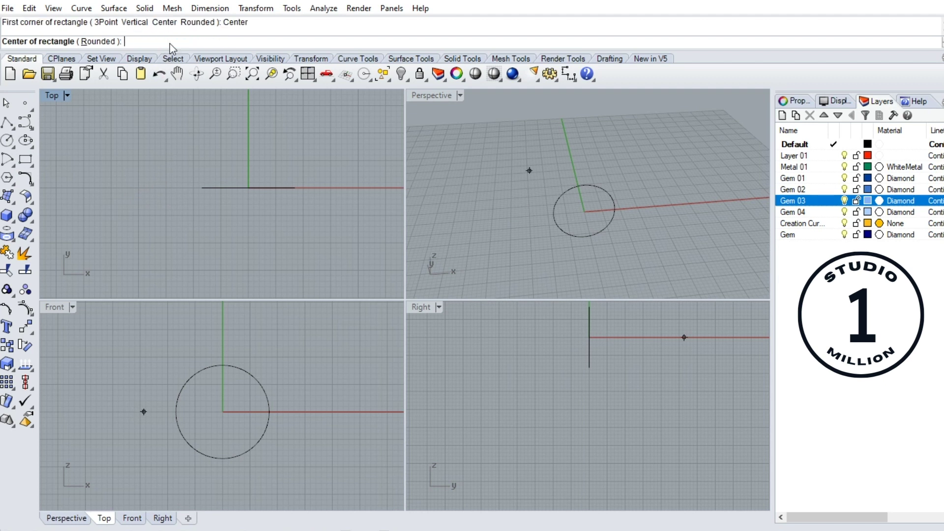
{"action": "left_click", "coordinate": [107, 43]}
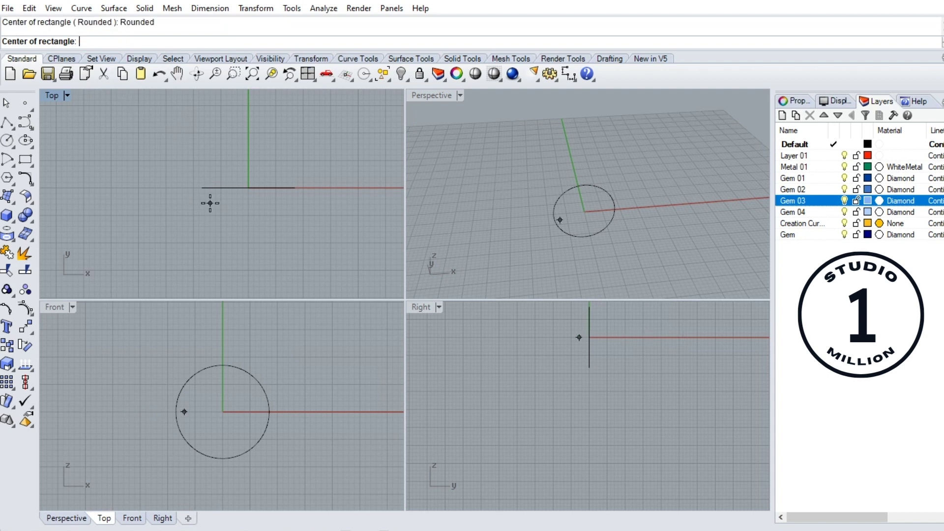
{"action": "type", "text": "0"}
{"action": "key", "text": "Return"}
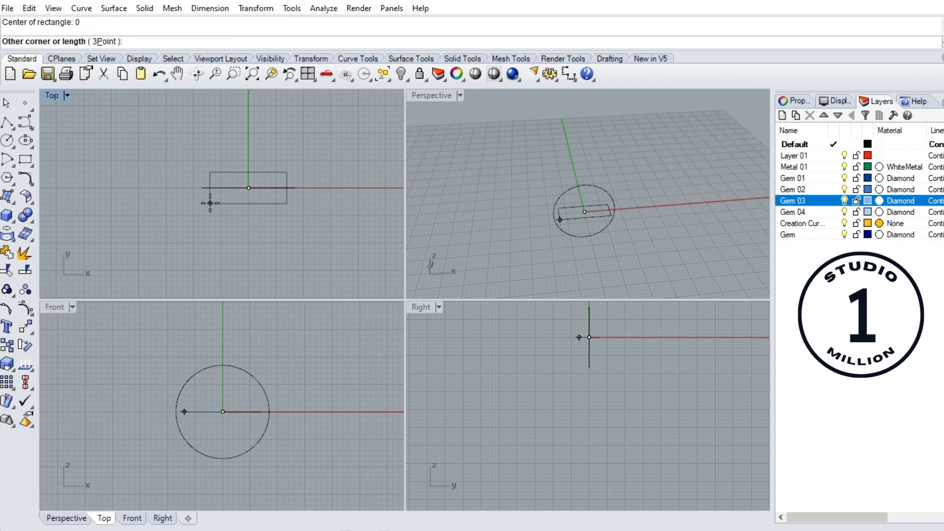
{"action": "type", "text": "15"}
{"action": "key", "text": "Return"}
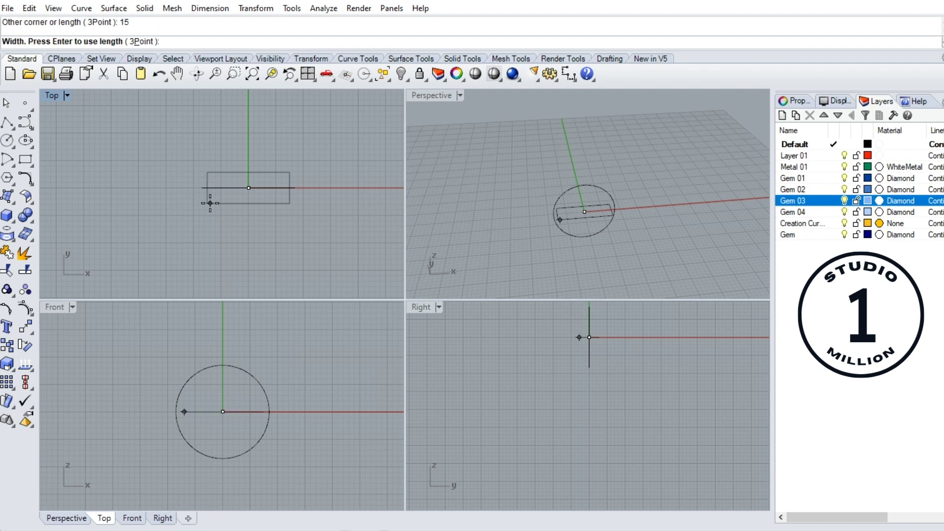
{"action": "type", "text": "15"}
{"action": "key", "text": "Return"}
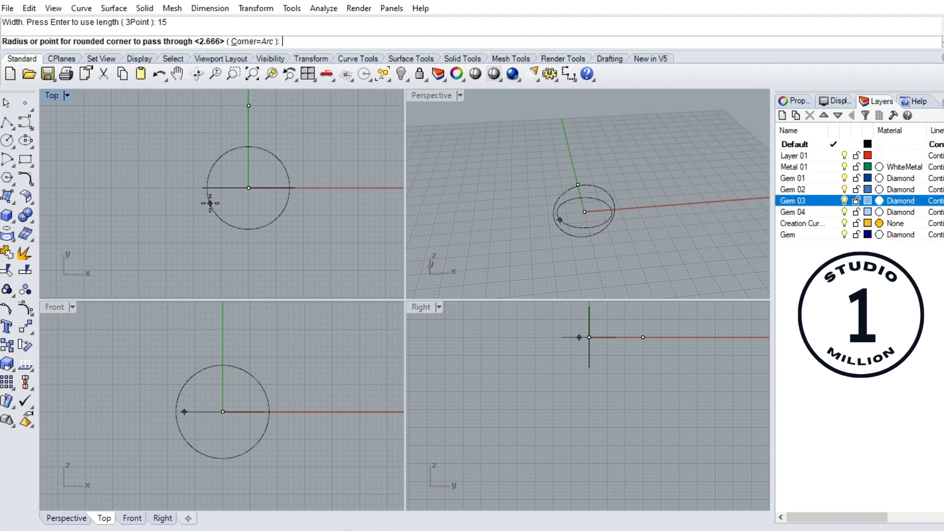
{"action": "scroll", "coordinate": [203, 148], "scroll_direction": "up", "scroll_amount": 2}
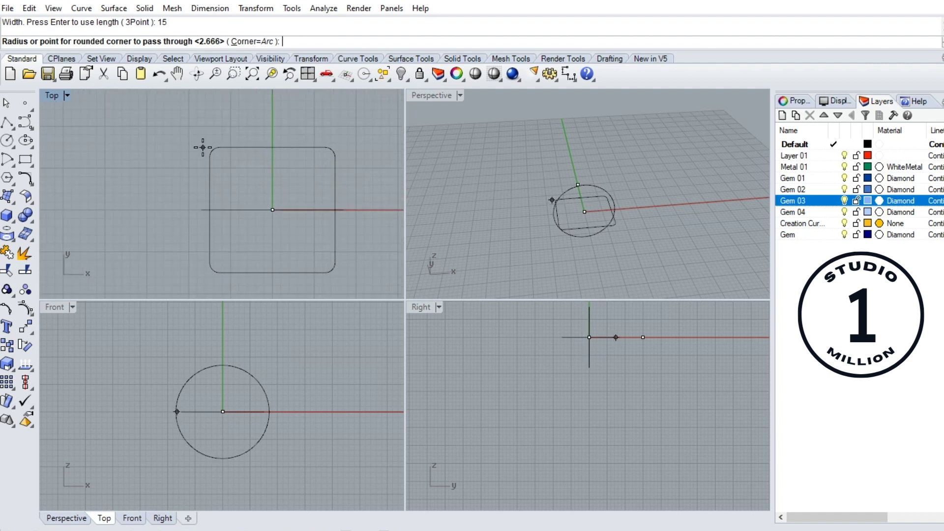
{"action": "left_click", "coordinate": [203, 151]}
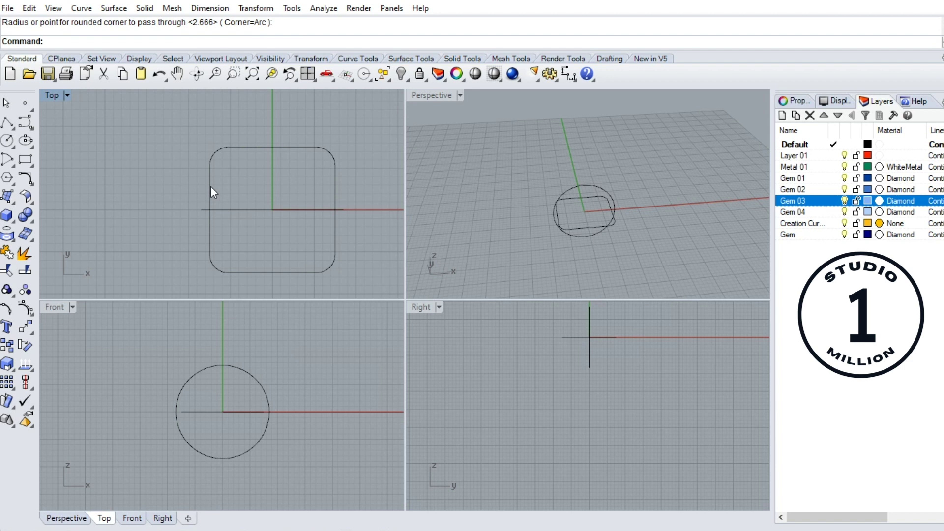
Raise the rounded square with the gumball Z arrow until it floats above the circle.
{"action": "left_click", "coordinate": [236, 414]}
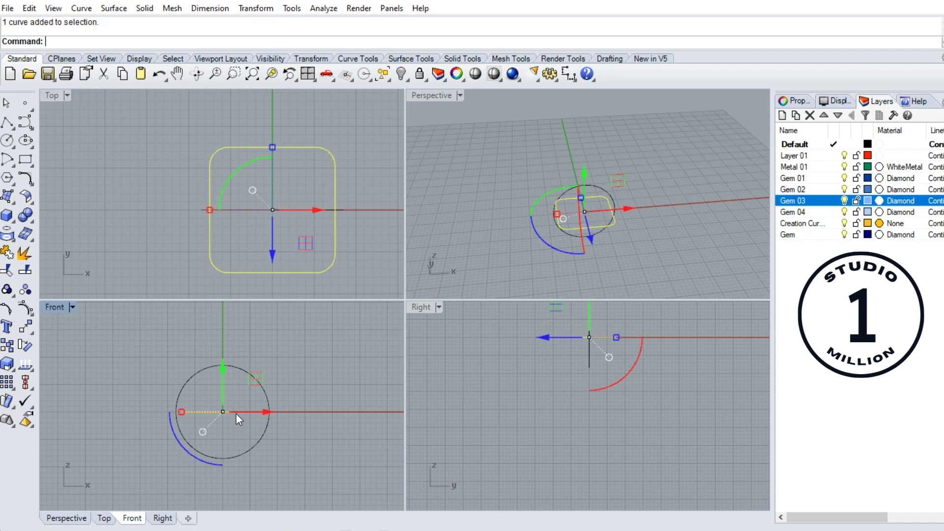
{"action": "double_click", "coordinate": [58, 311]}
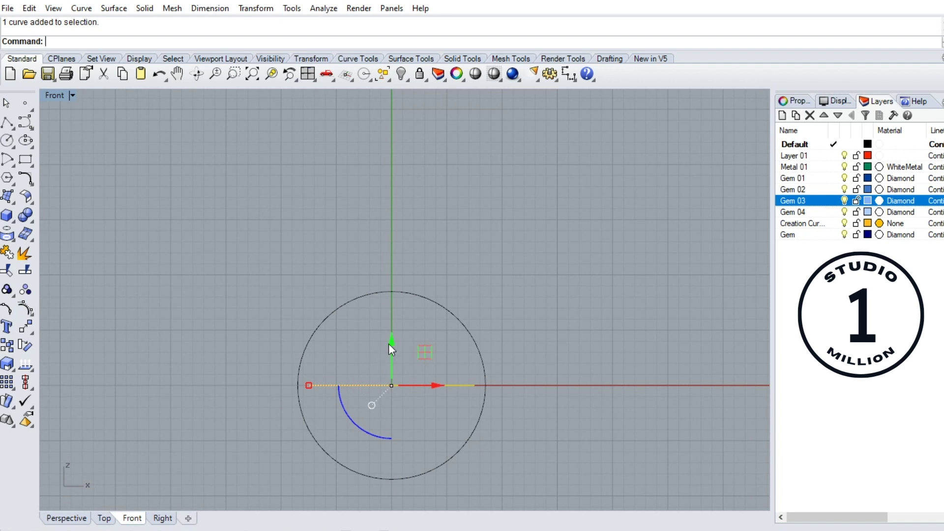
{"action": "left_click_drag", "start_coordinate": [388, 344], "coordinate": [400, 200]}
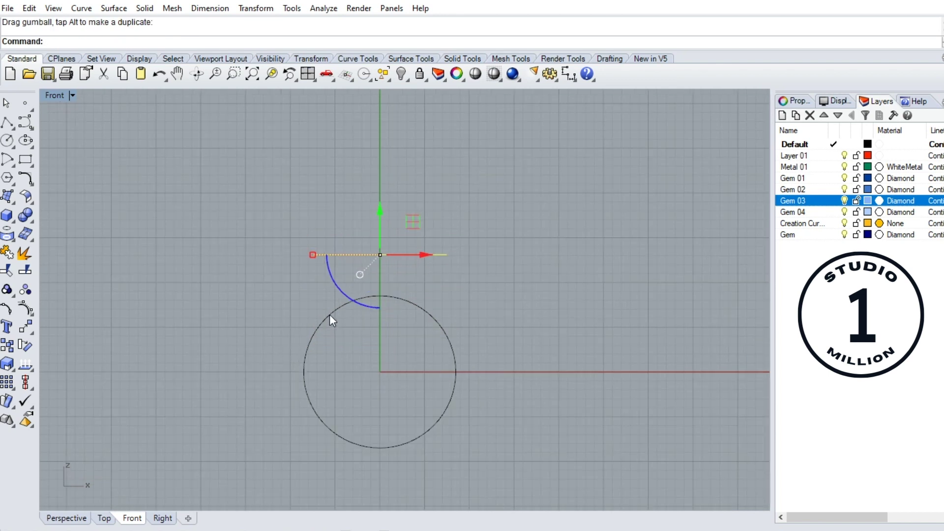
{"action": "right_click_drag", "start_coordinate": [350, 356], "coordinate": [345, 280]}
{"action": "key", "text": "Escape"}
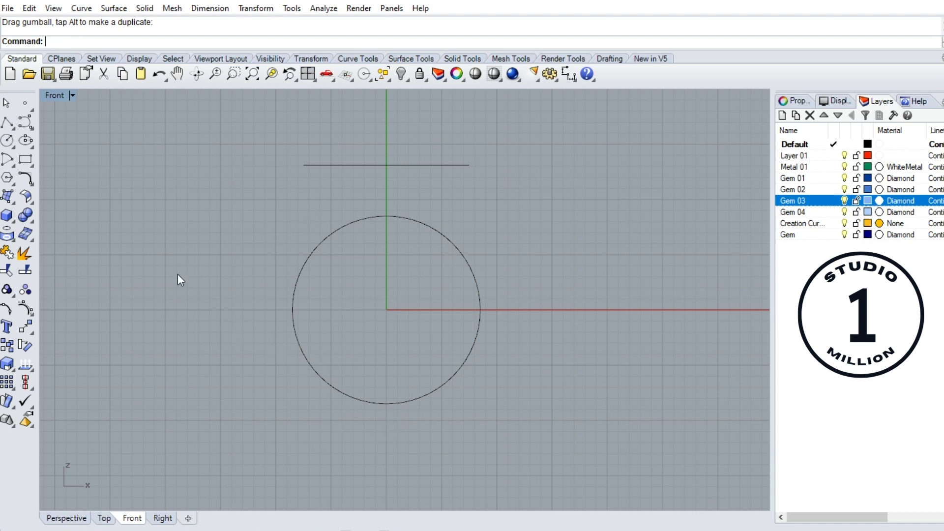
Draw a 1.5-unit line down from the circle's bottom quad and a 2-unit line left from its left quad.
{"action": "left_click", "coordinate": [13, 130]}
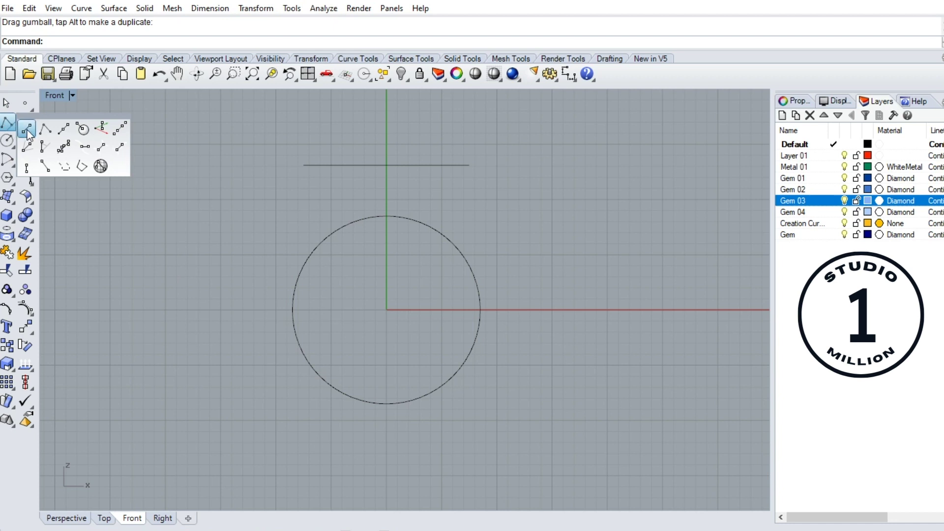
{"action": "left_click", "coordinate": [27, 146]}
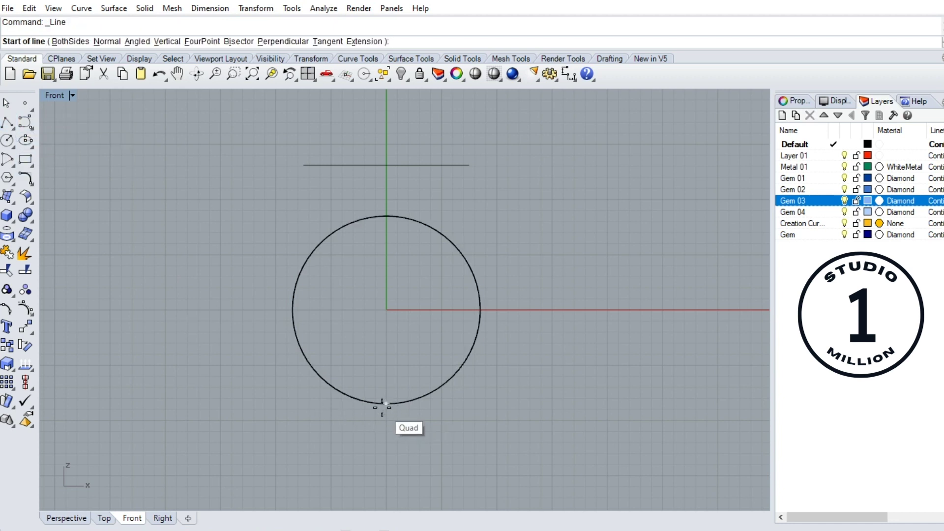
{"action": "left_click", "coordinate": [382, 407]}
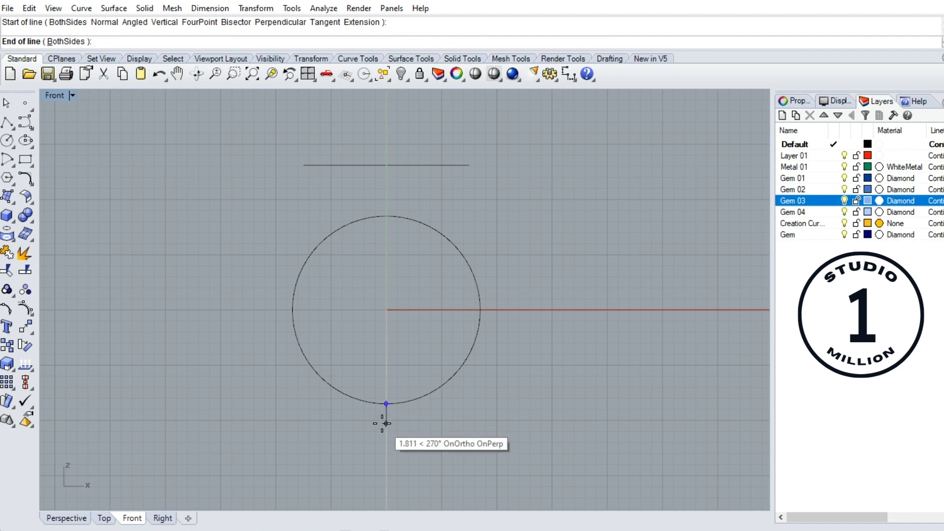
{"action": "type", "text": "1.5"}
{"action": "key", "text": "Return"}
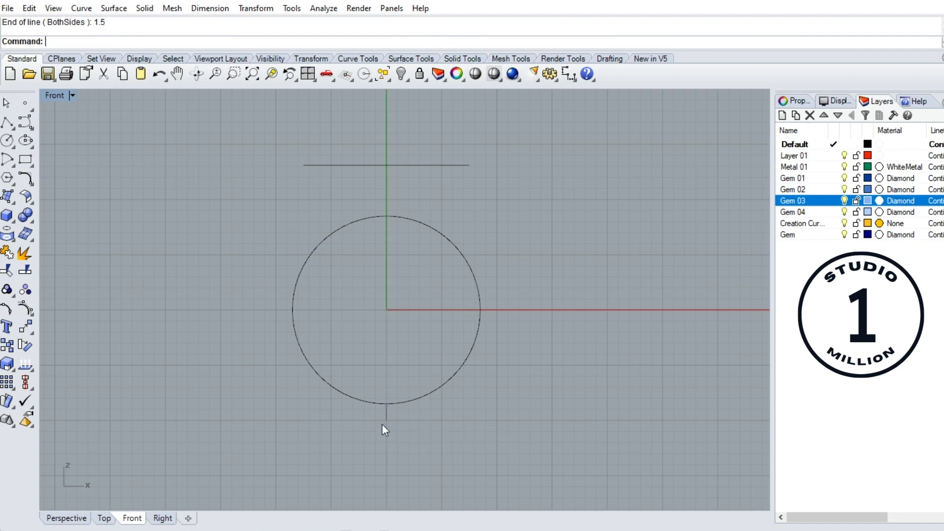
{"action": "scroll", "coordinate": [382, 424], "scroll_direction": "up", "scroll_amount": 1}
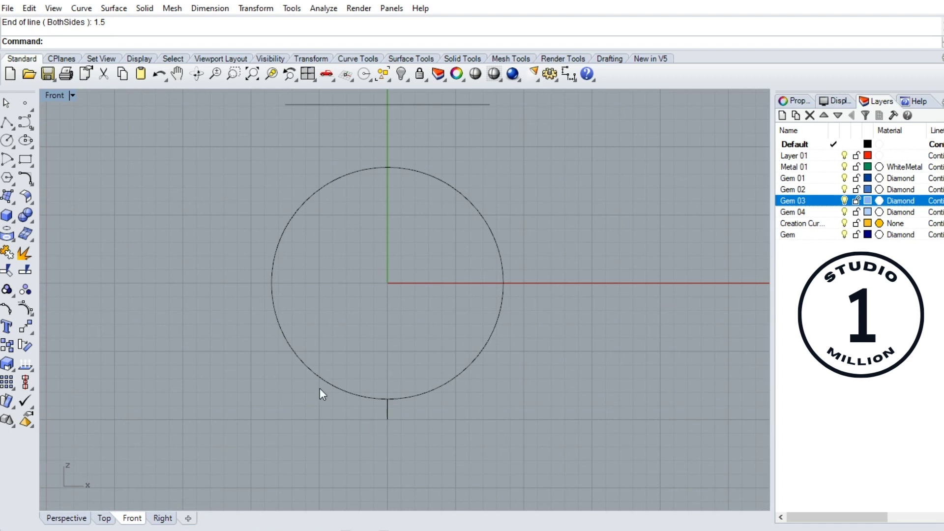
{"action": "right_click", "coordinate": [265, 288]}
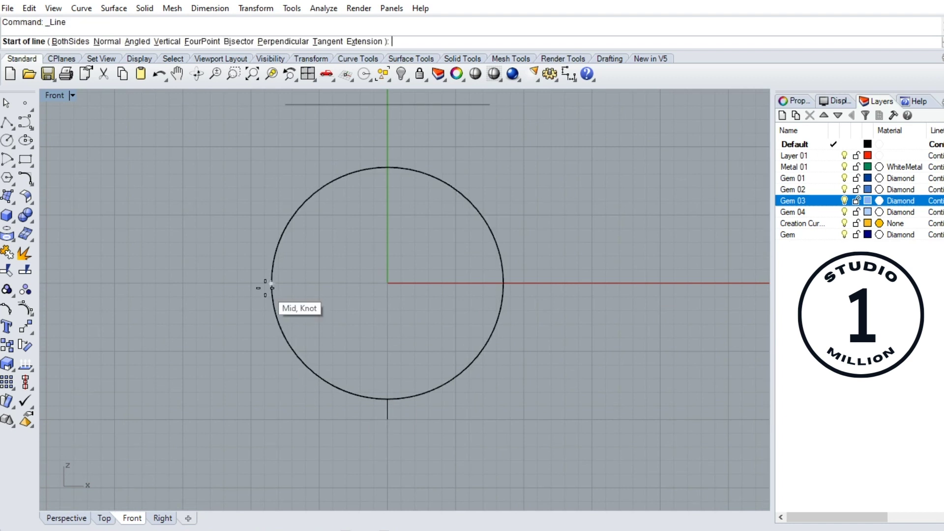
{"action": "left_click", "coordinate": [267, 285]}
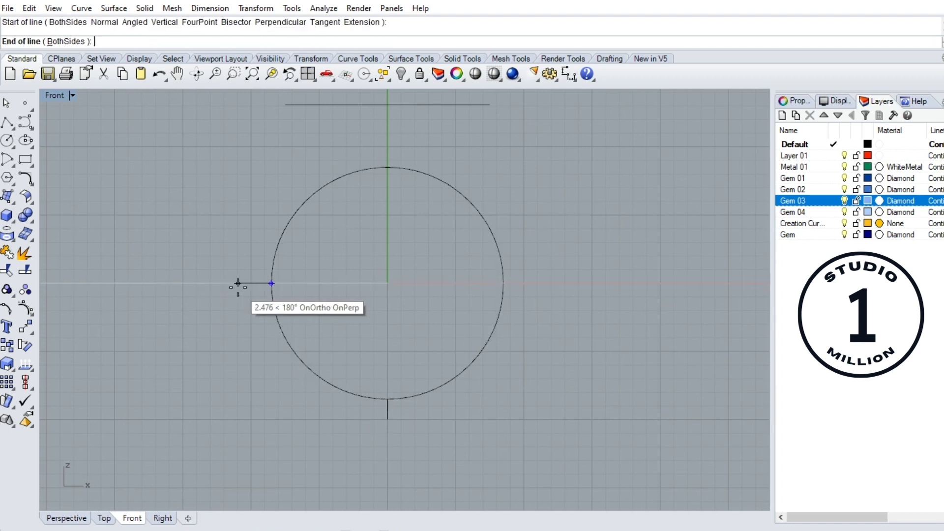
{"action": "type", "text": "2"}
{"action": "key", "text": "Return"}
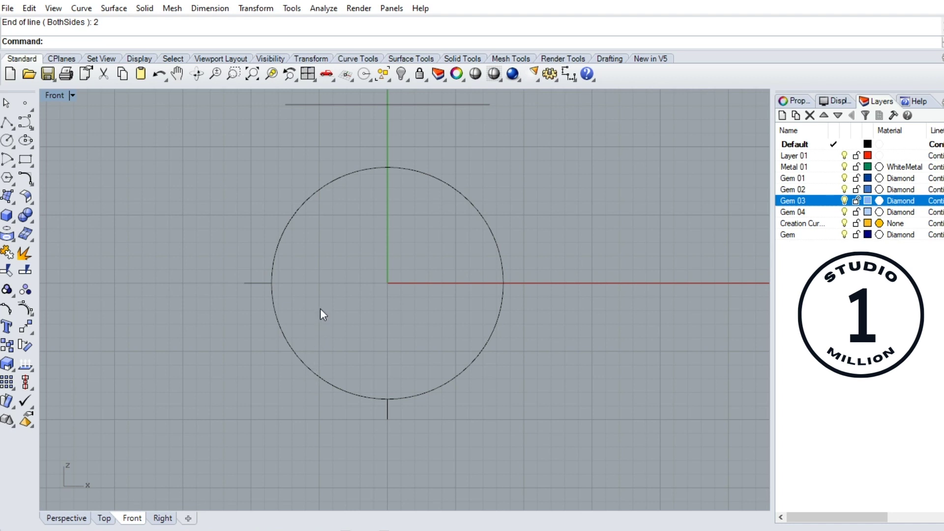
Draw an arc from the left line's outer end to the bottom line's end, bulging around the circle.
{"action": "left_click", "coordinate": [8, 159]}
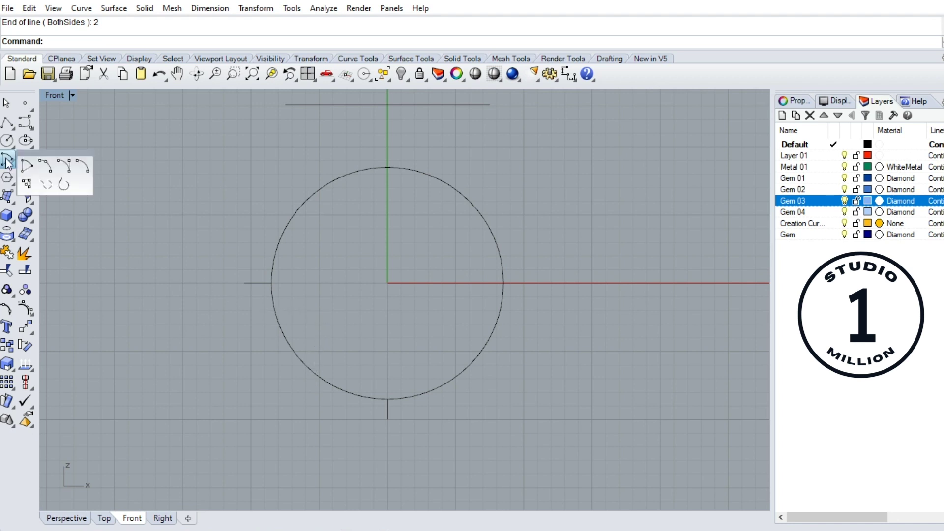
{"action": "left_click", "coordinate": [46, 167]}
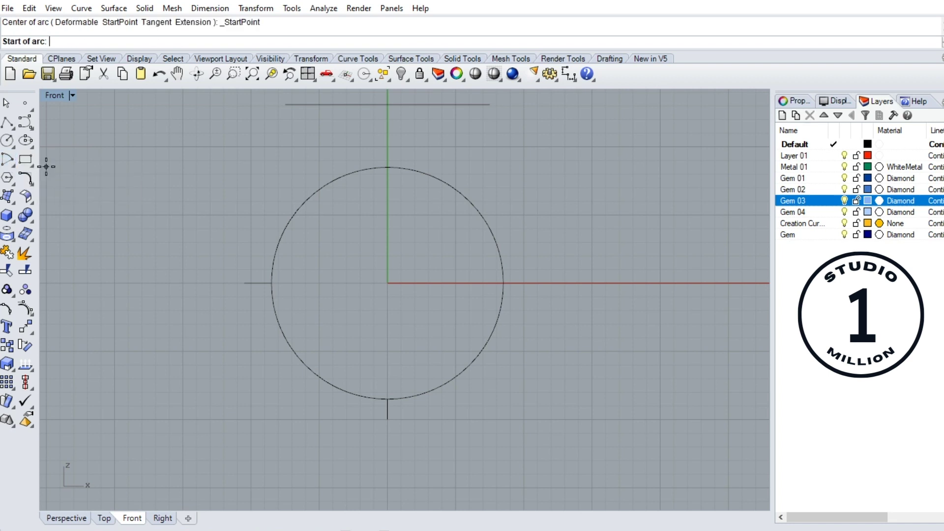
{"action": "left_click", "coordinate": [239, 287]}
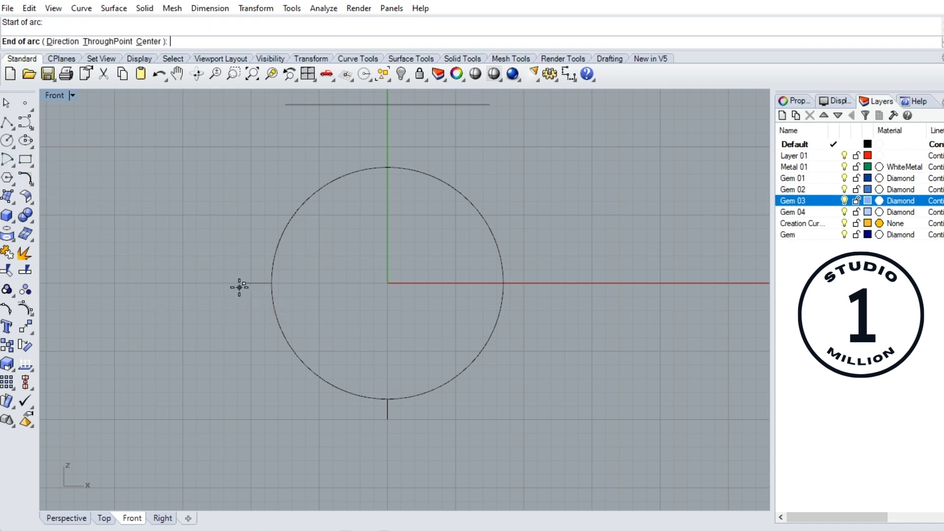
{"action": "left_click", "coordinate": [385, 425]}
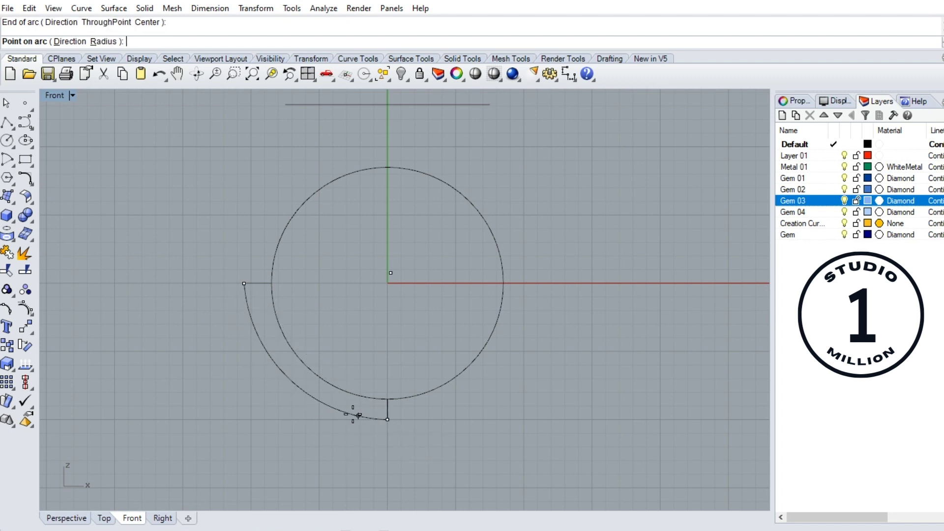
{"action": "left_click", "coordinate": [257, 330]}
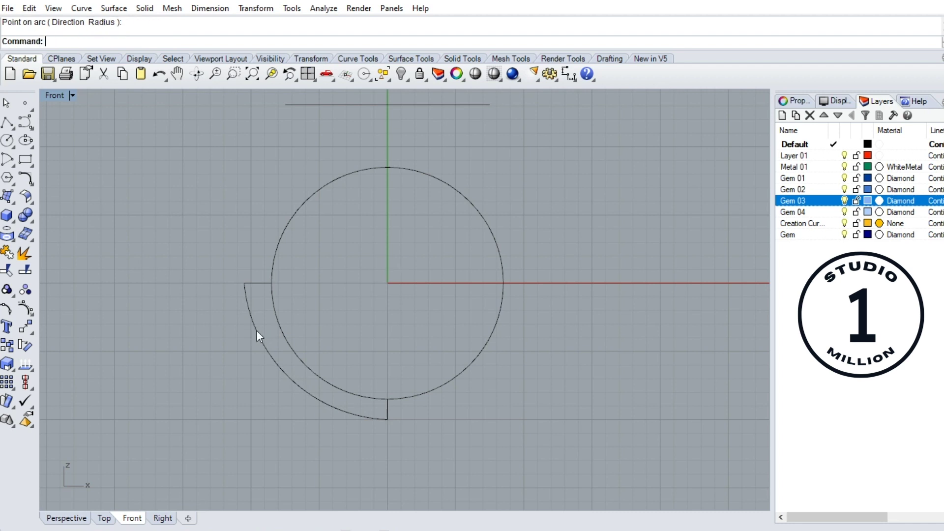
{"action": "right_click_drag", "start_coordinate": [305, 264], "coordinate": [333, 322]}
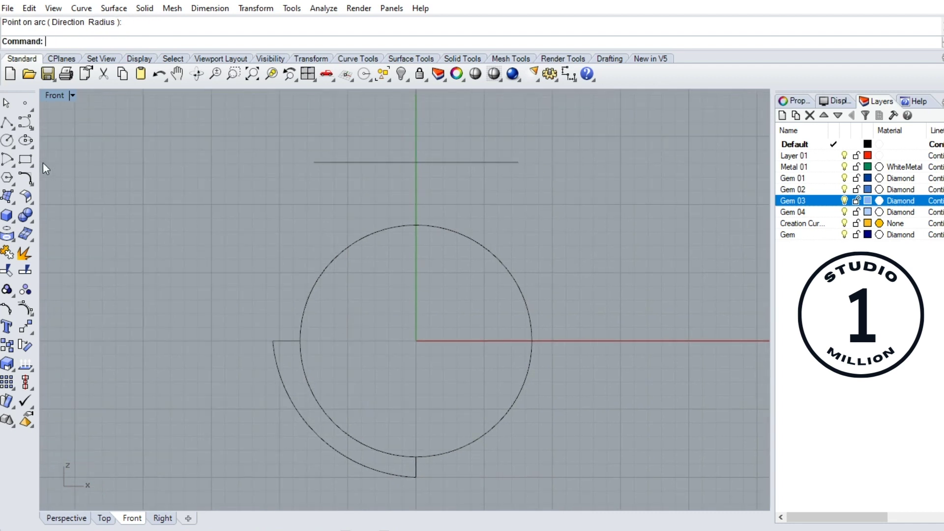
Draw a second arc from the first arc's end up to the top line's end.
{"action": "key", "text": "Return"}
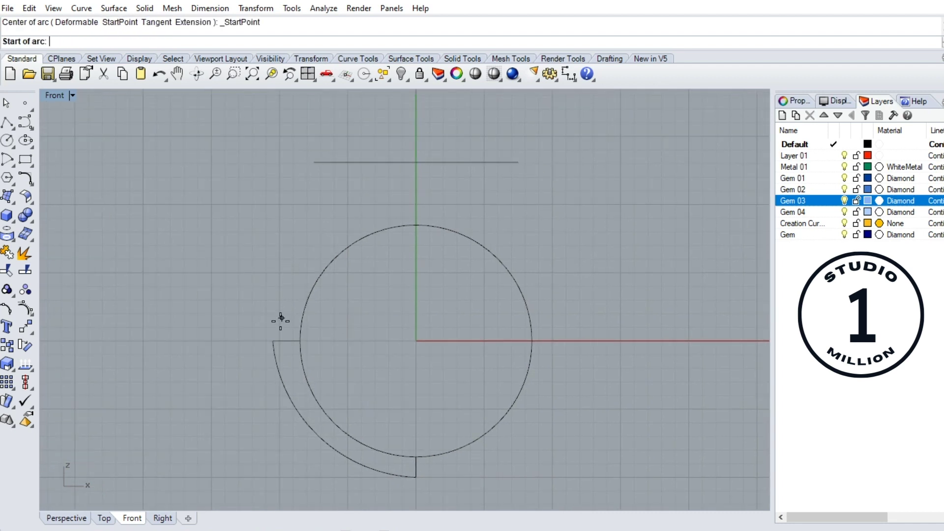
{"action": "left_click", "coordinate": [272, 341]}
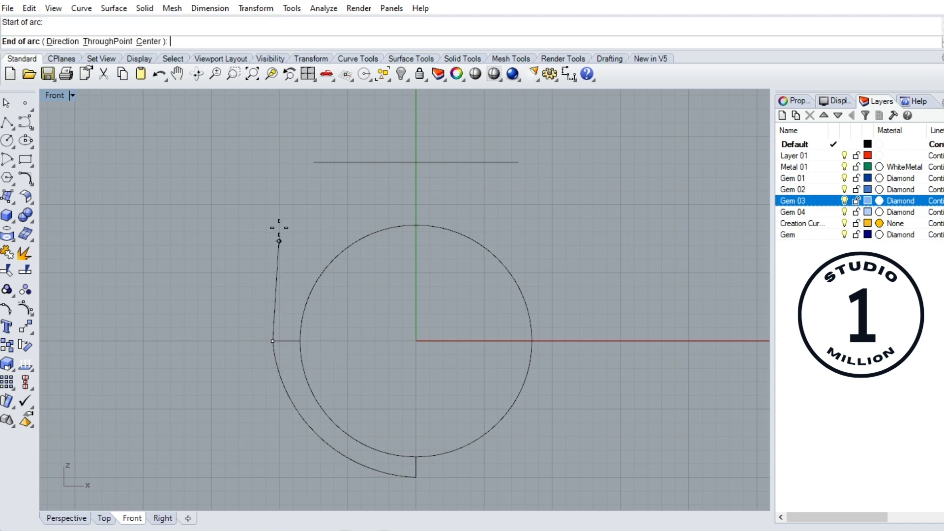
{"action": "left_click", "coordinate": [305, 162]}
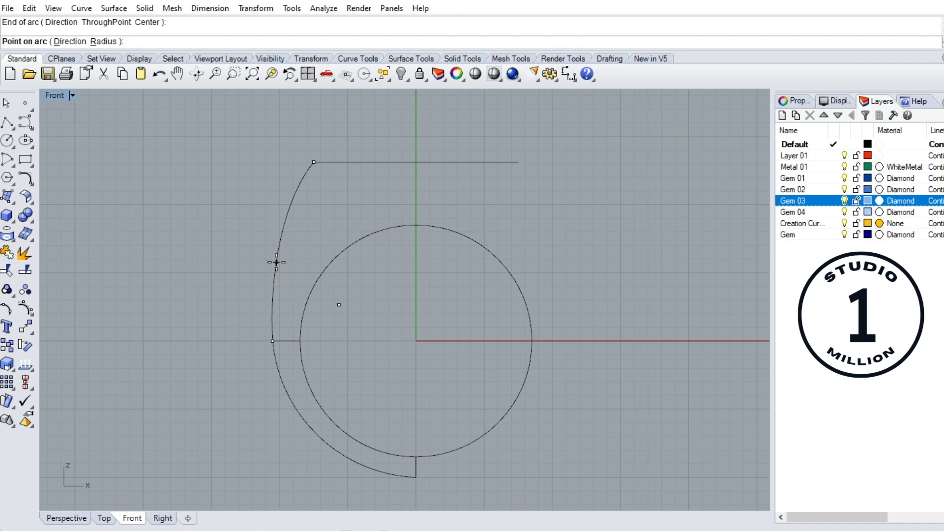
{"action": "left_click", "coordinate": [276, 262]}
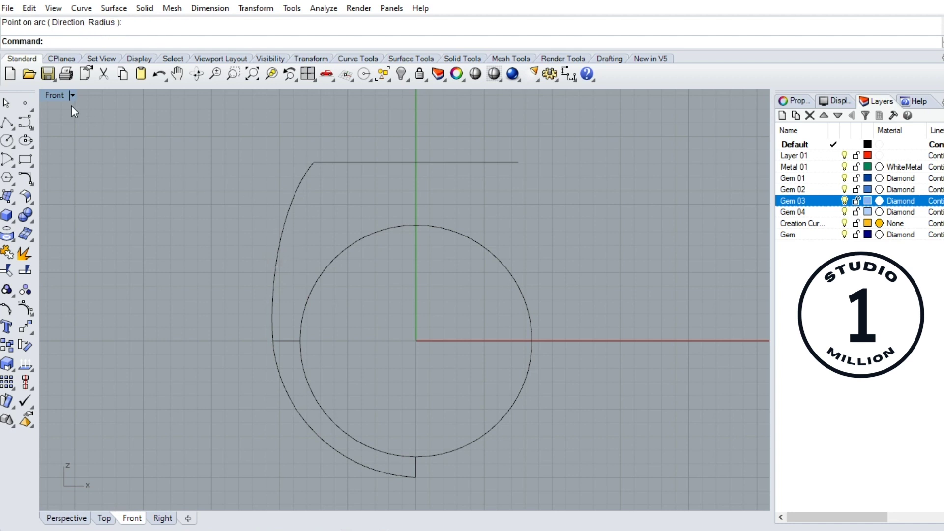
{"action": "double_click", "coordinate": [58, 98]}
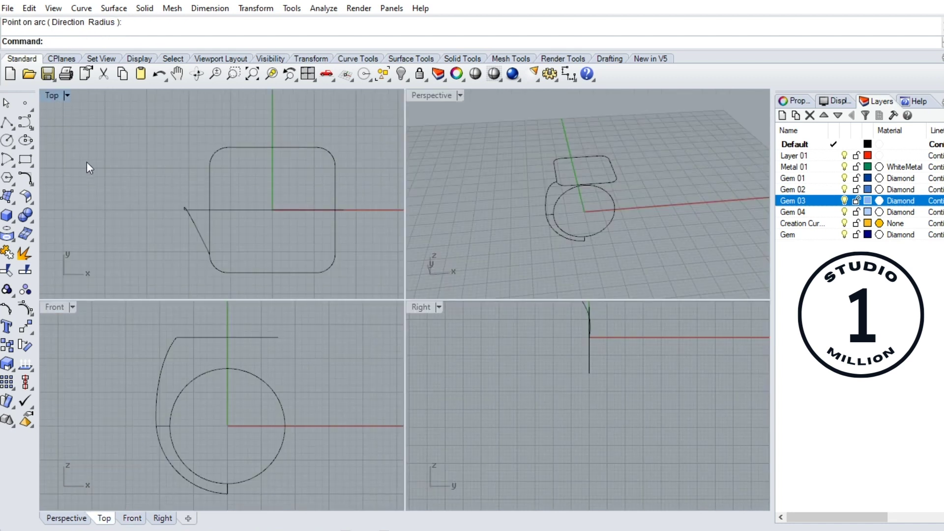
{"action": "left_click", "coordinate": [193, 225]}
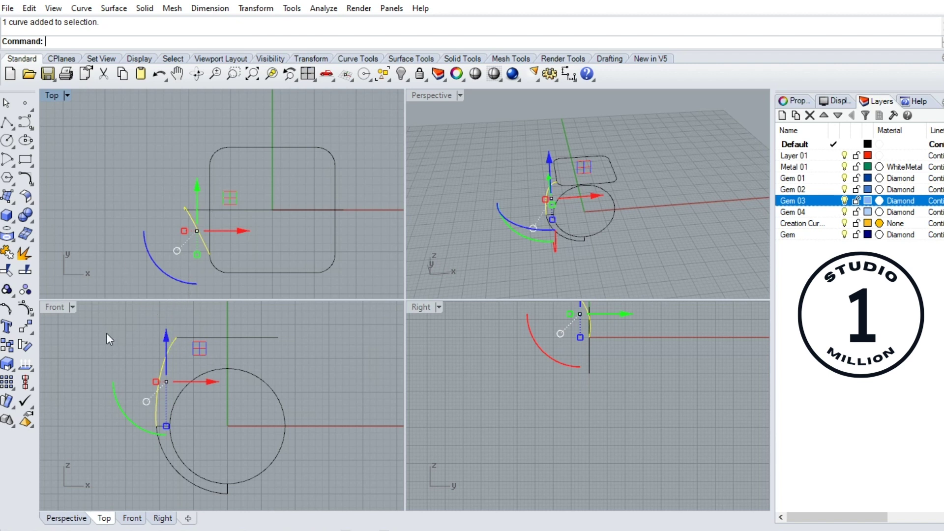
Project the upper side arc onto the construction plane, deleting the original curve.
{"action": "left_click", "coordinate": [84, 334]}
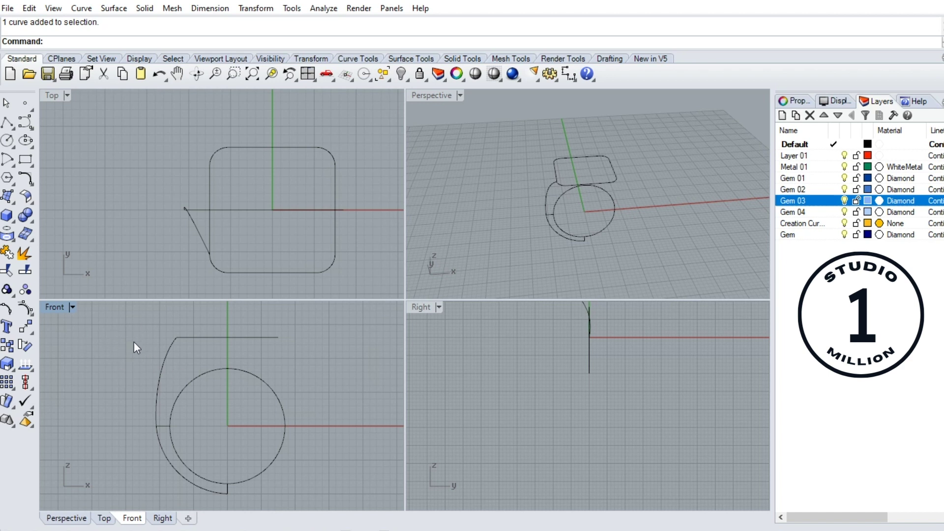
{"action": "left_click", "coordinate": [166, 350]}
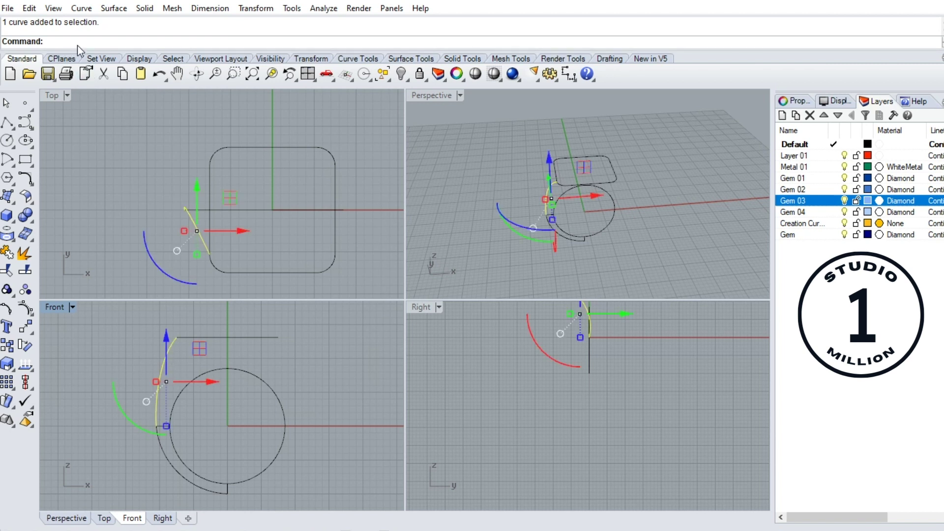
{"action": "type", "text": "Pr"}
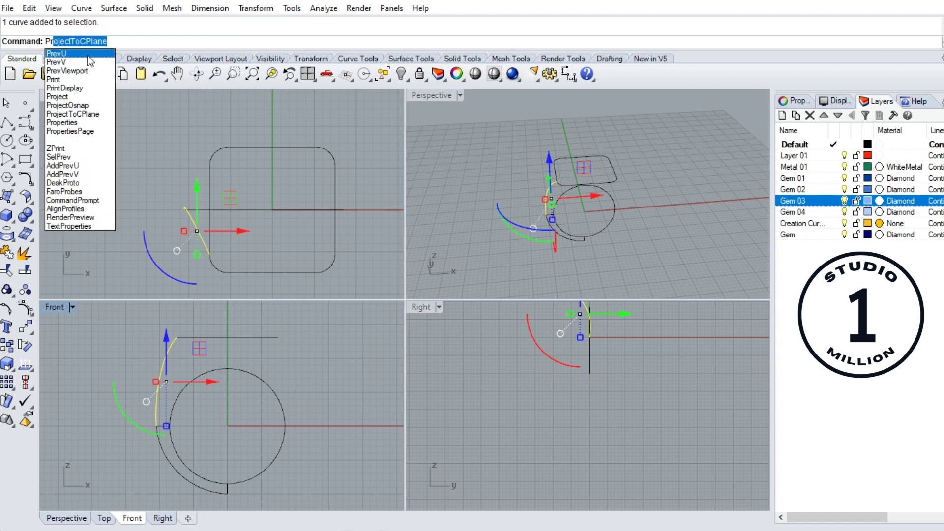
{"action": "key", "text": "Return"}
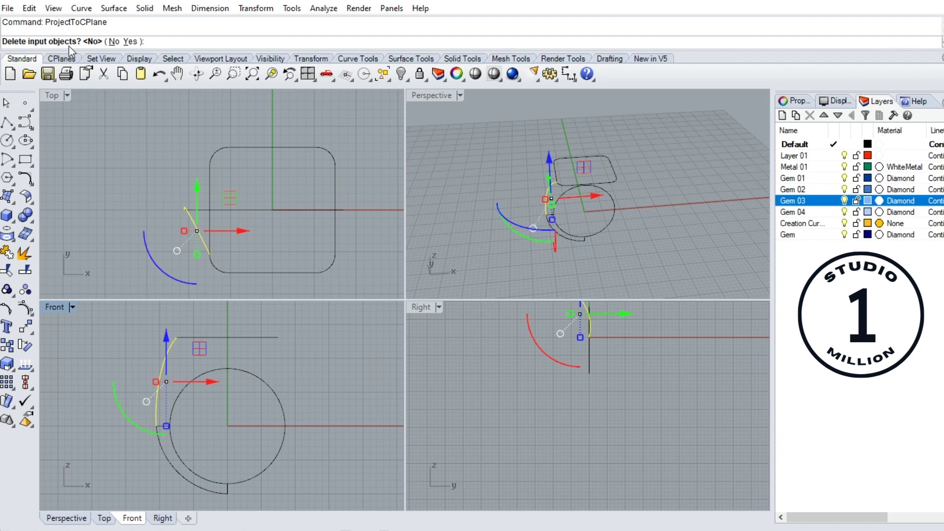
{"action": "left_click", "coordinate": [131, 42]}
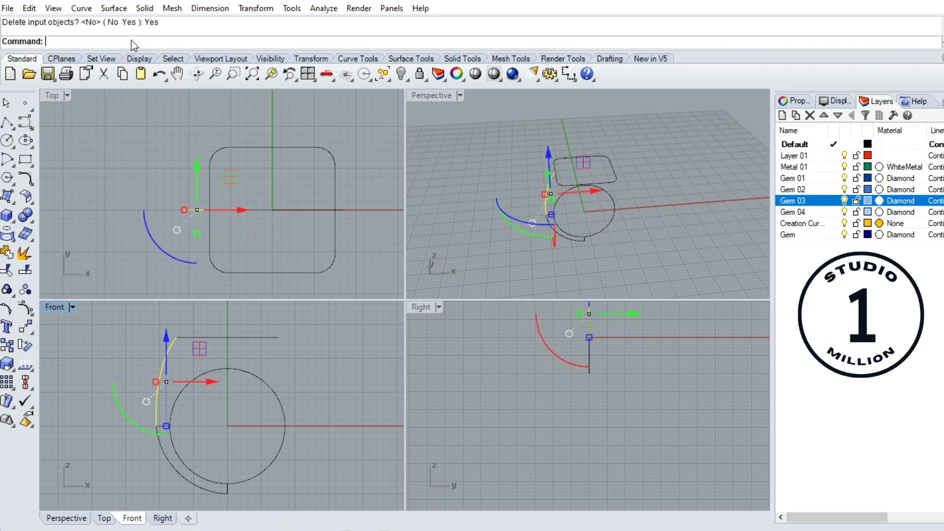
Join the lower and upper left arcs into a single curve.
{"action": "left_click", "coordinate": [206, 216]}
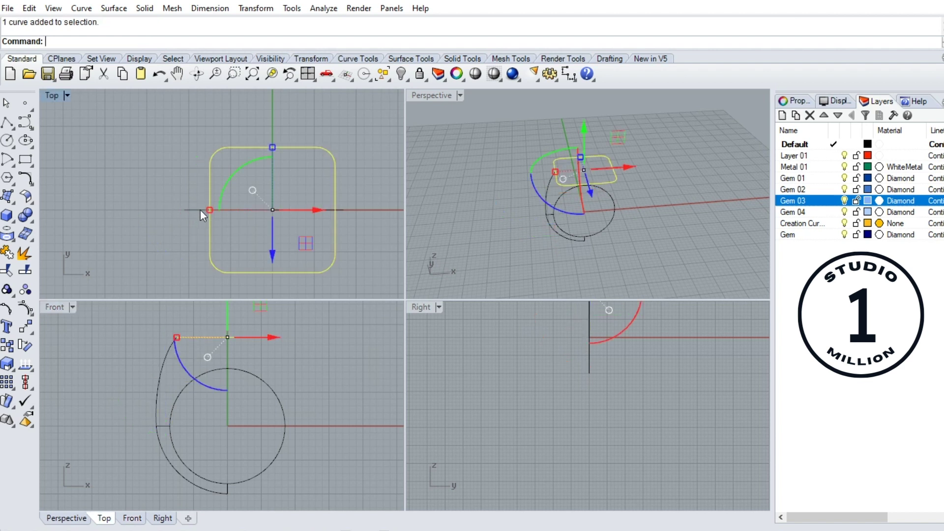
{"action": "key", "text": "Escape"}
{"action": "left_click", "coordinate": [208, 211]}
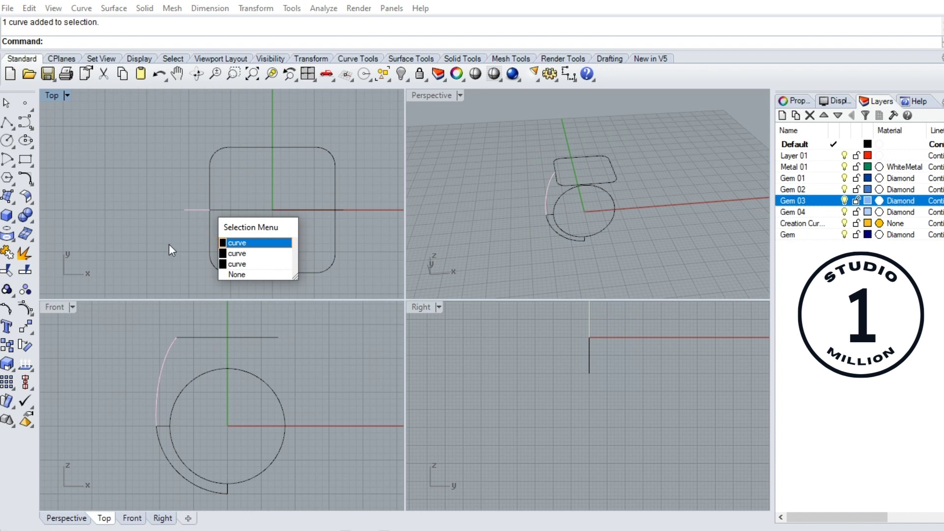
{"action": "key", "text": "Escape"}
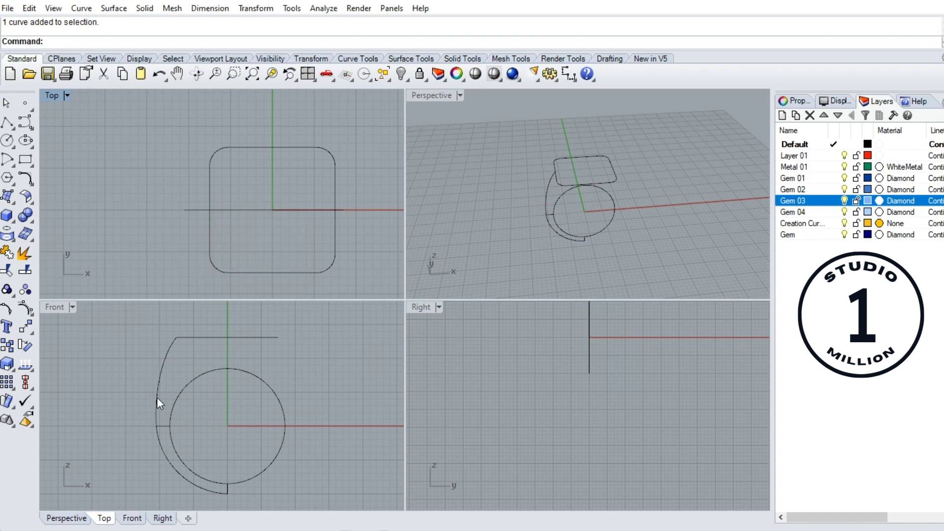
{"action": "left_click", "coordinate": [157, 398]}
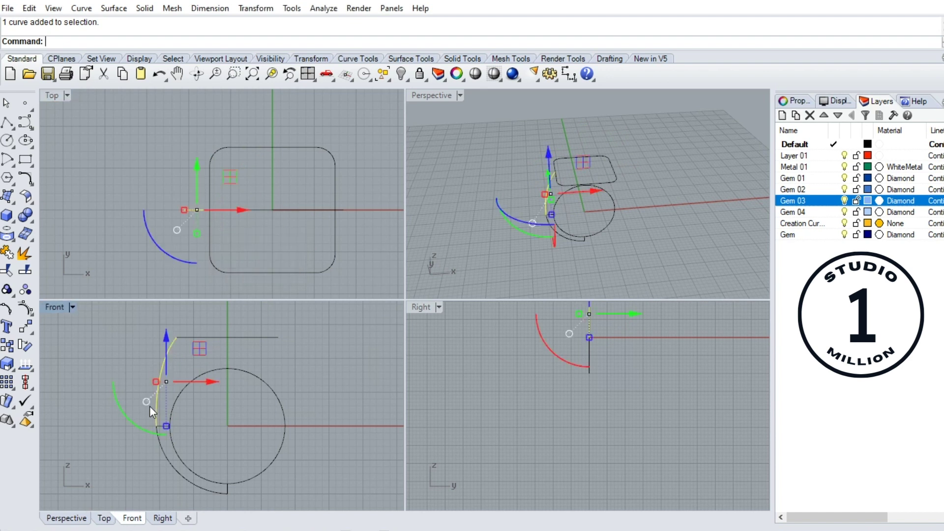
{"action": "left_click", "coordinate": [175, 477]}
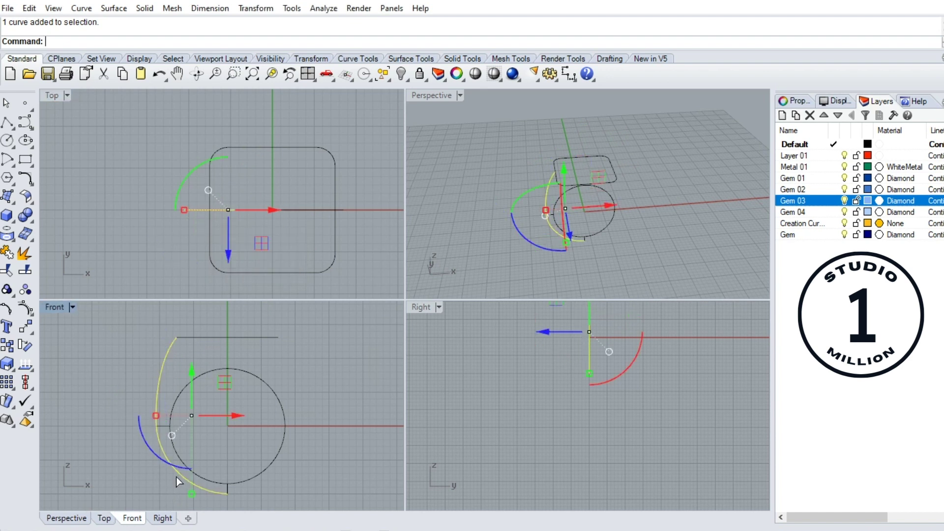
{"action": "left_click", "coordinate": [6, 254]}
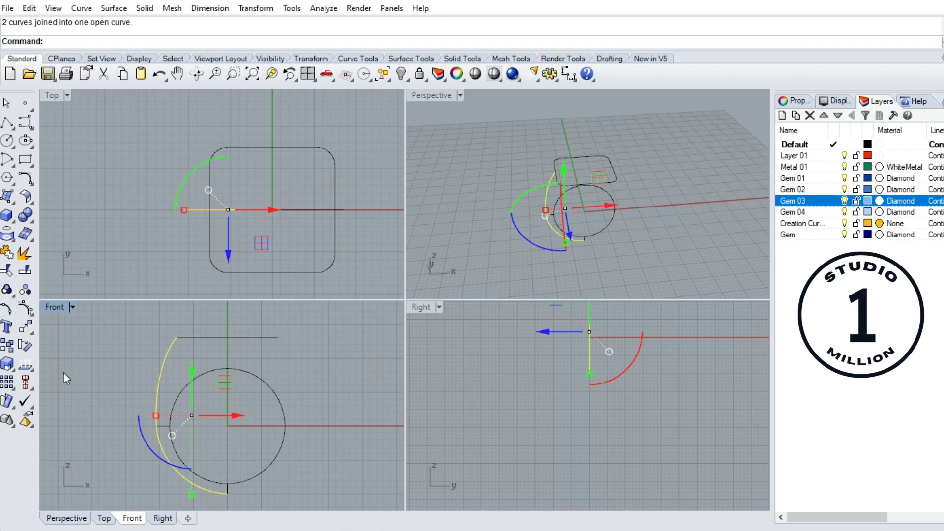
Mirror the joined side curve across the vertical axis through the origin.
{"action": "left_click", "coordinate": [28, 326]}
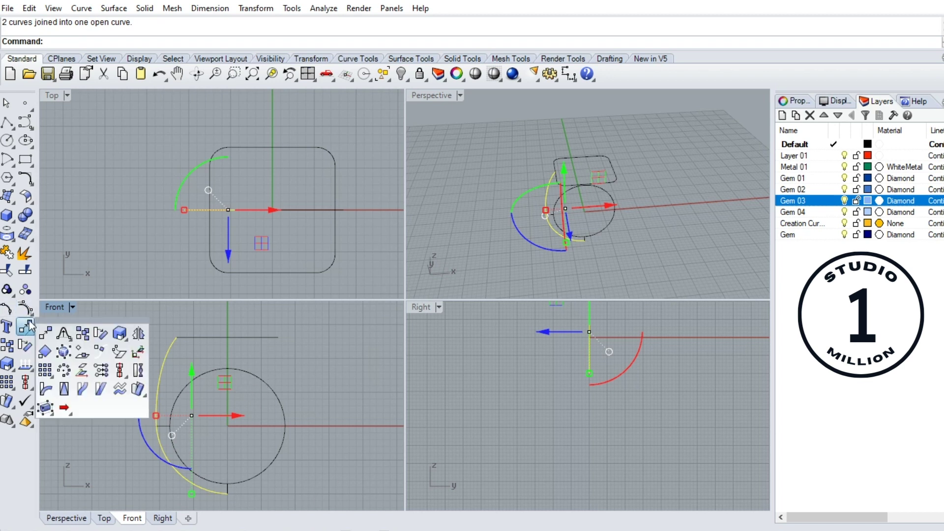
{"action": "left_click", "coordinate": [139, 334]}
{"action": "type", "text": "0"}
{"action": "key", "text": "Return"}
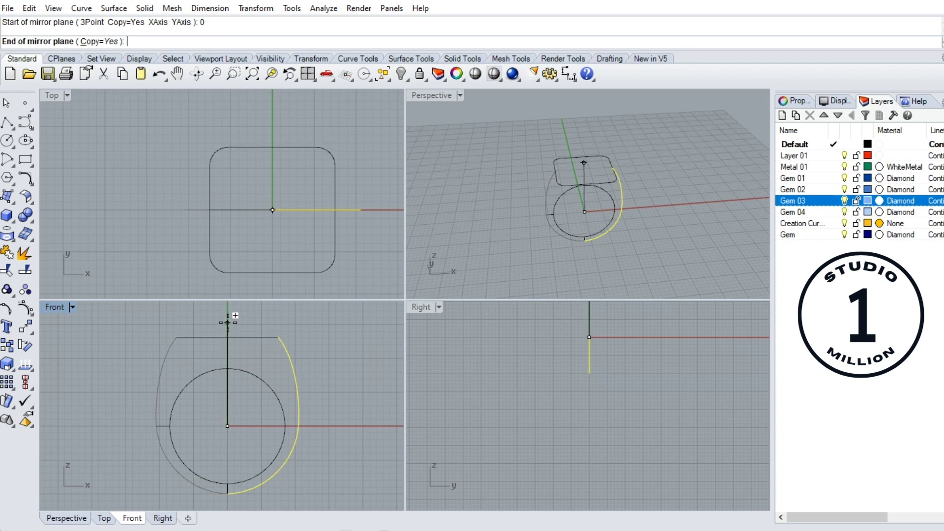
{"action": "left_click", "coordinate": [228, 322]}
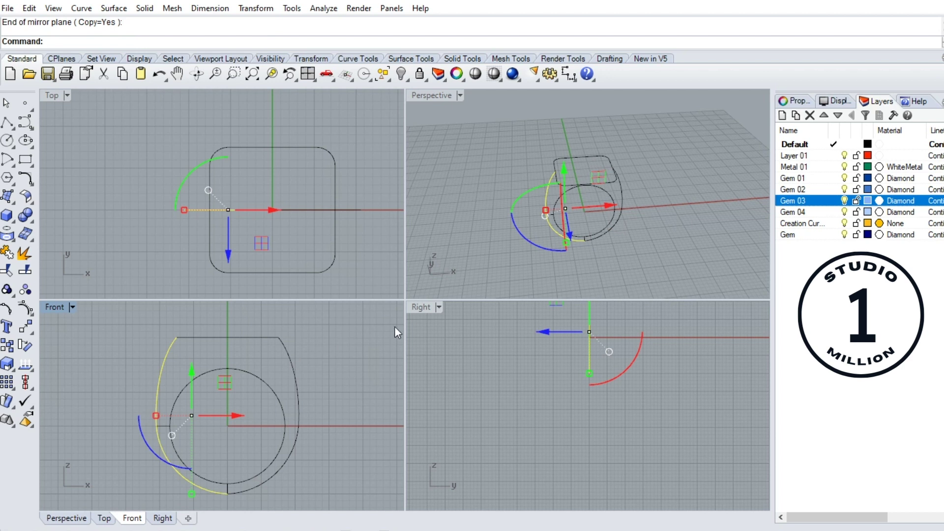
{"action": "left_click", "coordinate": [296, 147]}
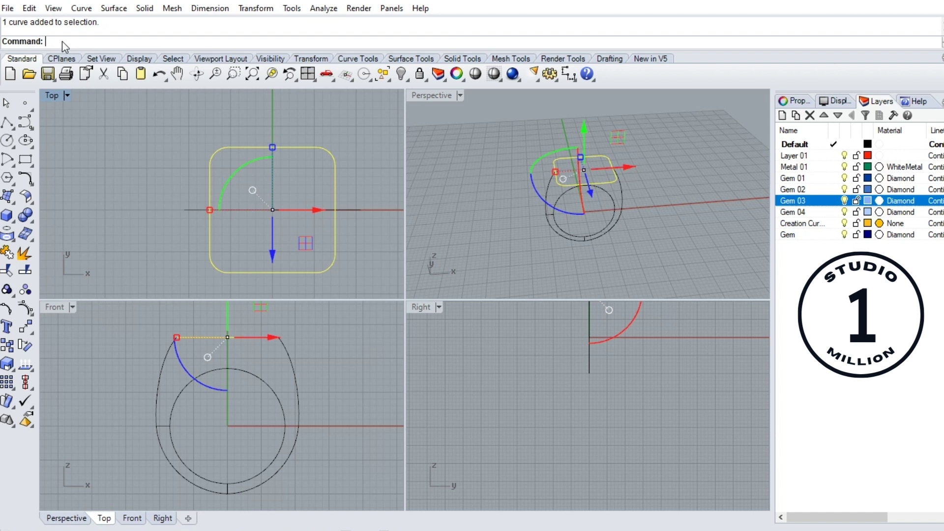
Move the rounded rectangle's seam to the lower-left corner and divide it into 4 segments.
{"action": "type", "text": "Di"}
{"action": "type", "text": "vide"}
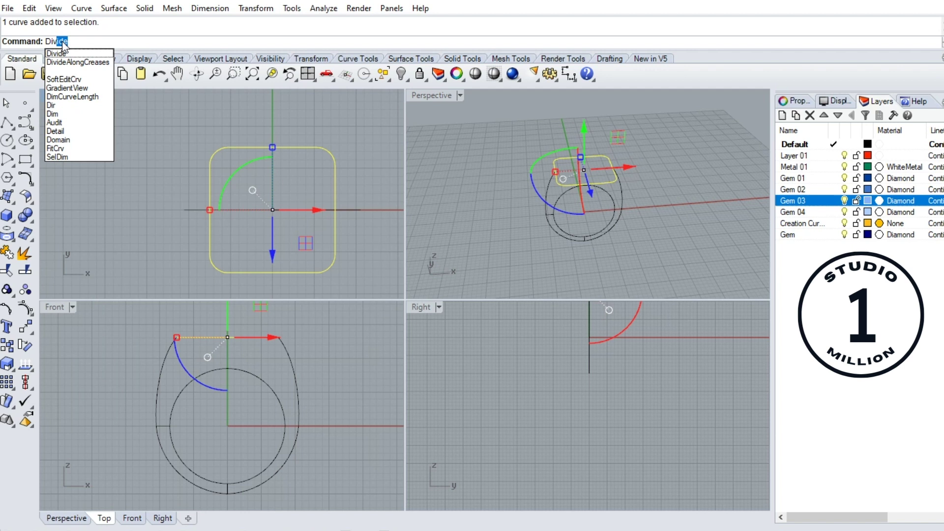
{"action": "key", "text": "Return"}
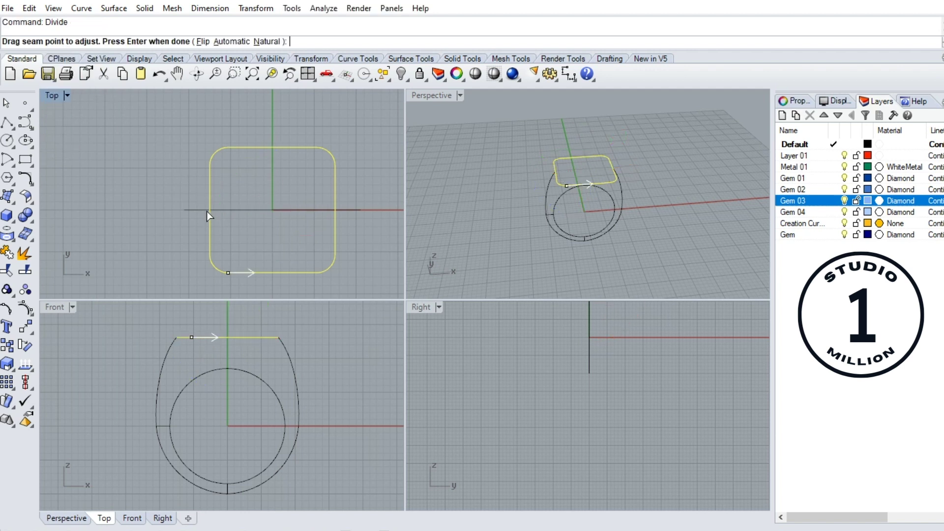
{"action": "scroll", "coordinate": [229, 278], "scroll_direction": "up", "scroll_amount": 3}
{"action": "left_click", "coordinate": [229, 271]}
{"action": "left_click_drag", "start_coordinate": [228, 272], "coordinate": [205, 265]}
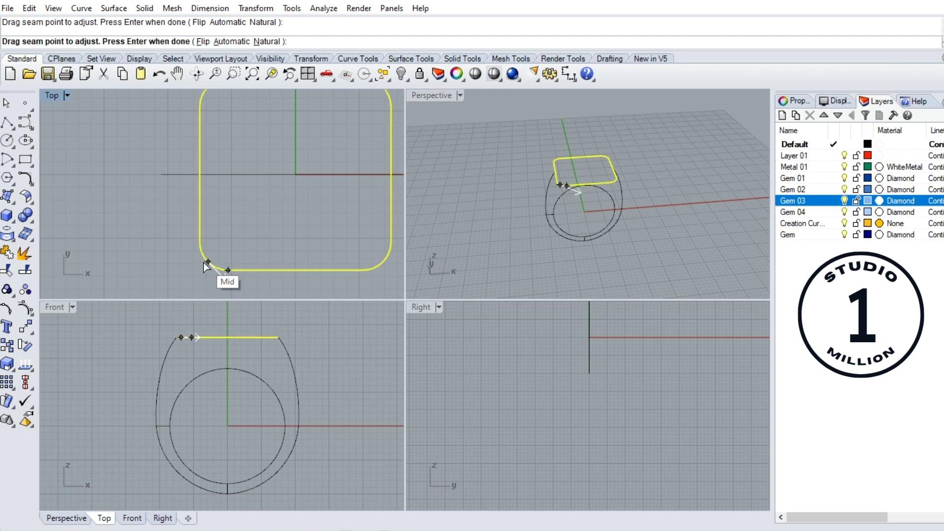
{"action": "scroll", "coordinate": [204, 263], "scroll_direction": "down", "scroll_amount": 5}
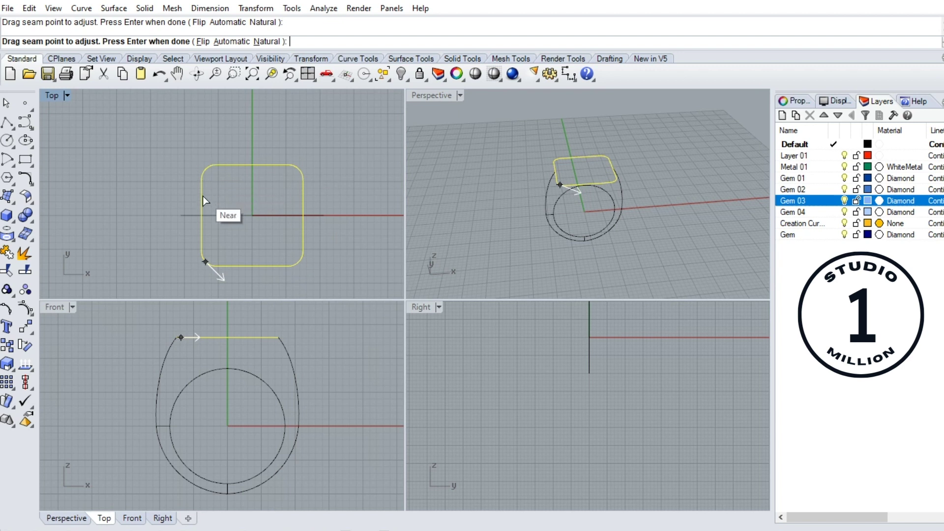
{"action": "type", "text": "4"}
{"action": "key", "text": "Return"}
{"action": "key", "text": "Return"}
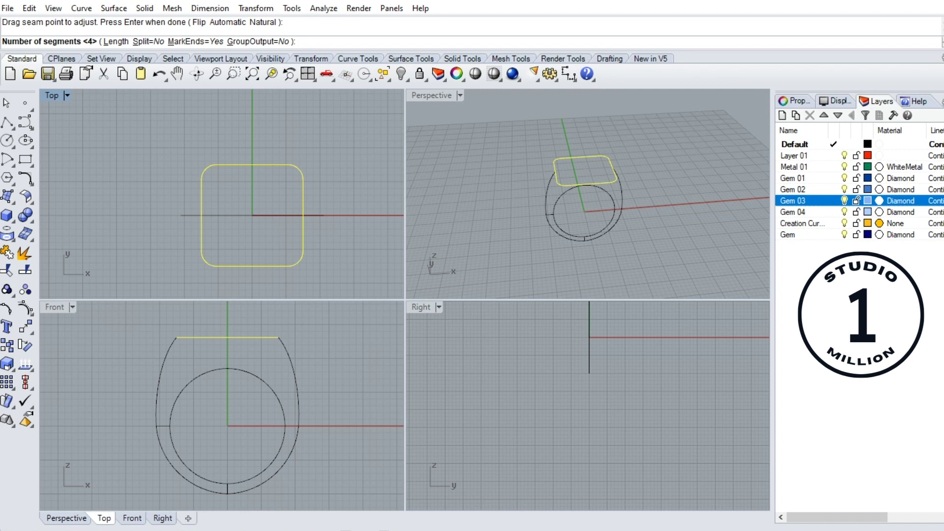
{"action": "type", "text": "4"}
{"action": "key", "text": "Return"}
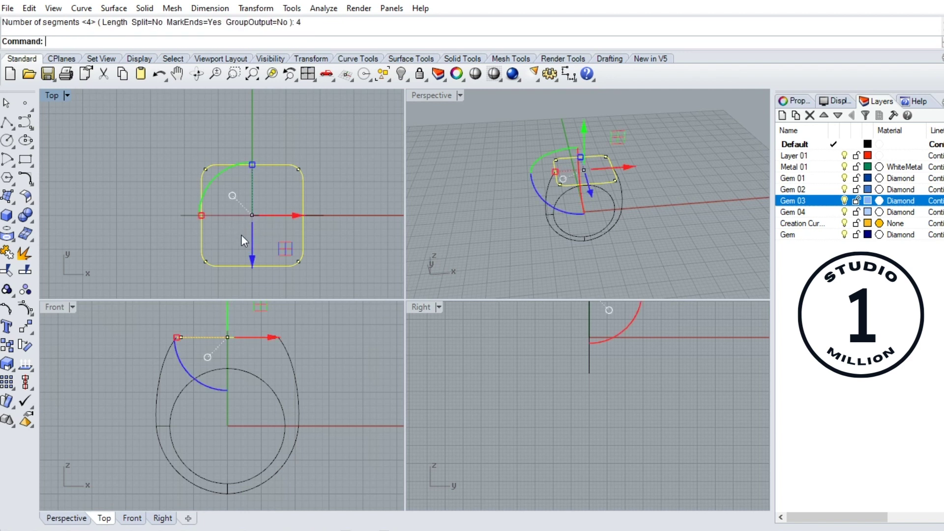
{"action": "scroll", "coordinate": [225, 279], "scroll_direction": "up", "scroll_amount": 3}
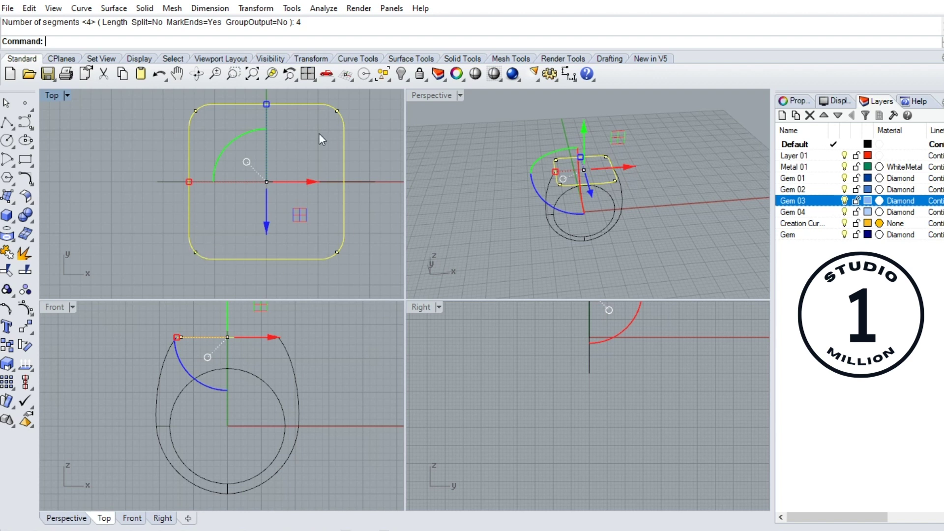
Split the rounded-square outline at its division points.
{"action": "left_click", "coordinate": [23, 273]}
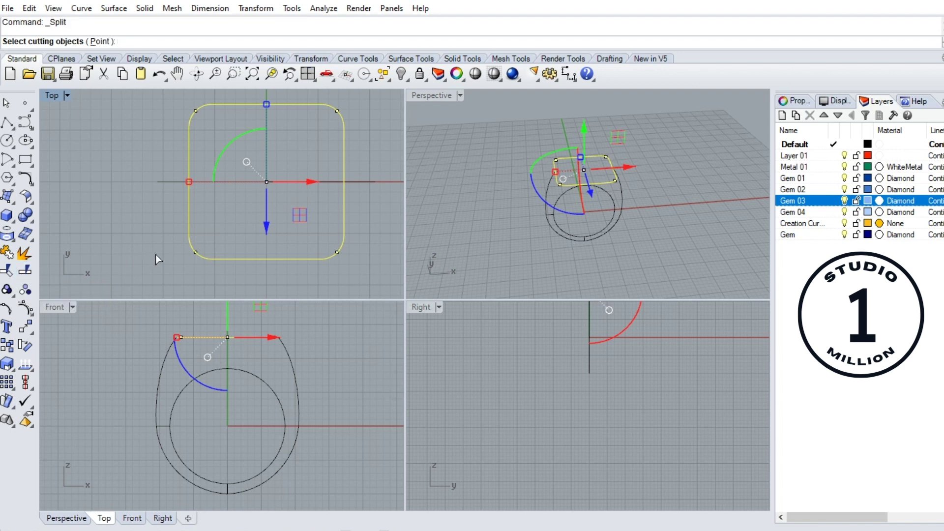
{"action": "left_click", "coordinate": [257, 260]}
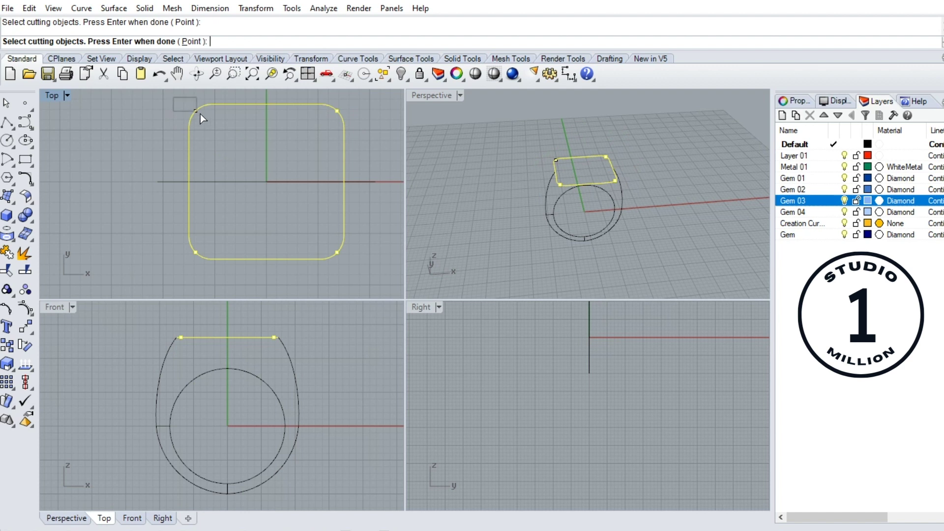
{"action": "key", "text": "Return"}
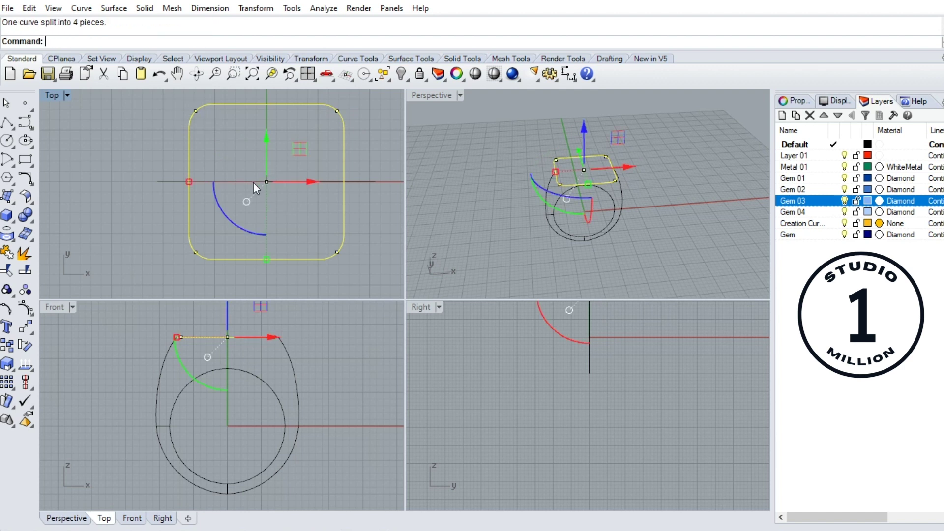
{"action": "key", "text": "Escape"}
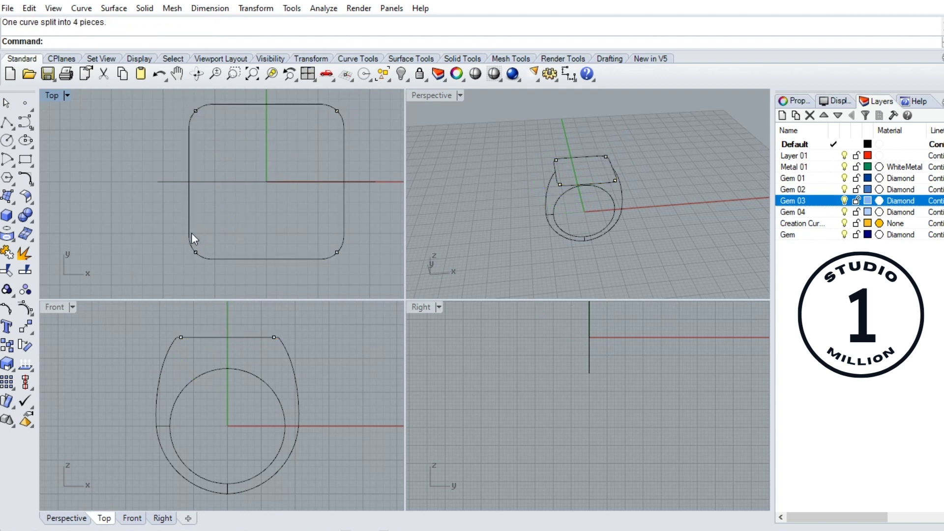
Select the left, bottom, right and top pieces in turn to verify the split.
{"action": "left_click", "coordinate": [190, 231]}
{"action": "left_click", "coordinate": [232, 256]}
{"action": "left_click", "coordinate": [342, 181]}
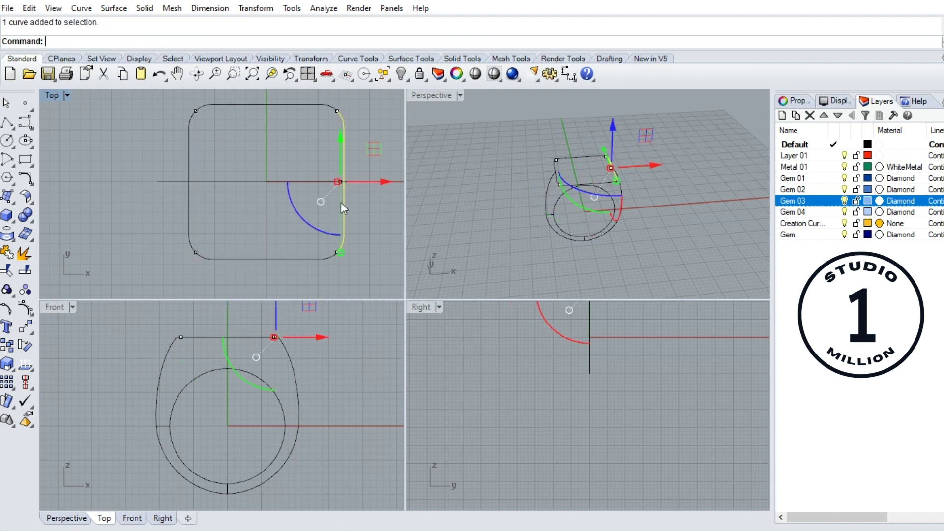
{"action": "key", "text": "Escape"}
{"action": "left_click", "coordinate": [274, 105]}
{"action": "key", "text": "Escape"}
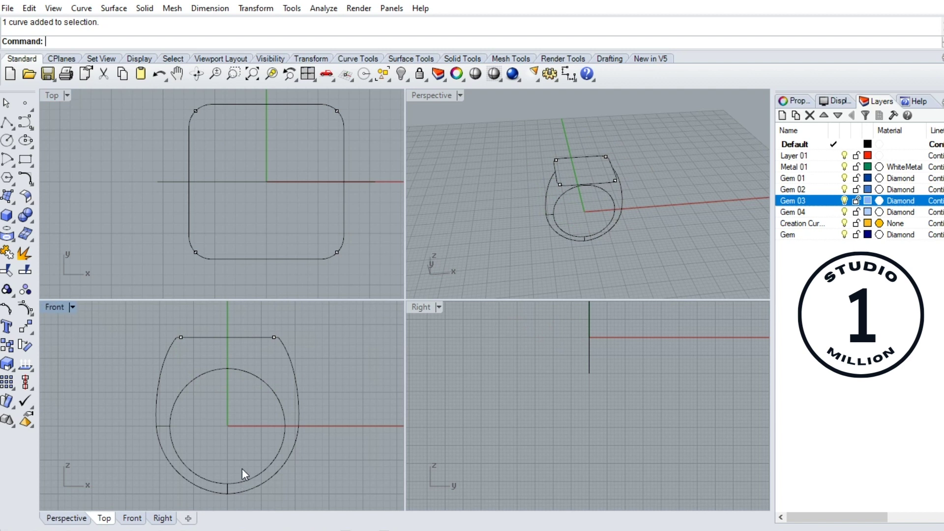
In the Right view, draw a 2.5 line centred on the ring's bottom quad.
{"action": "right_click_drag", "start_coordinate": [244, 476], "coordinate": [262, 436]}
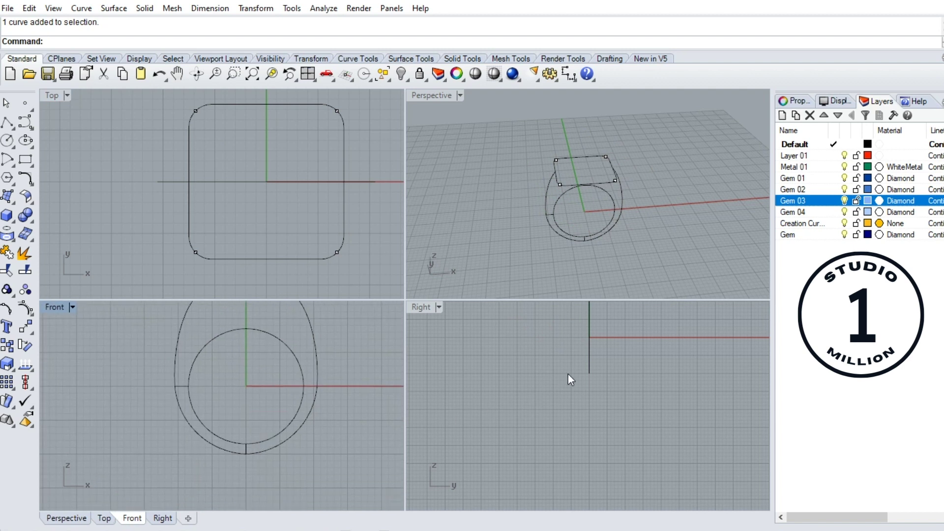
{"action": "left_click", "coordinate": [421, 309]}
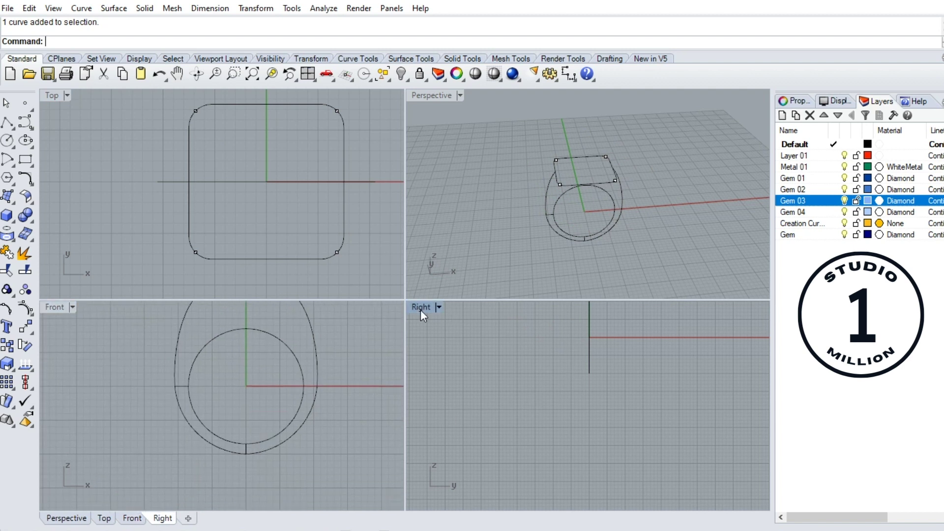
{"action": "right_click_drag", "start_coordinate": [584, 239], "coordinate": [593, 245]}
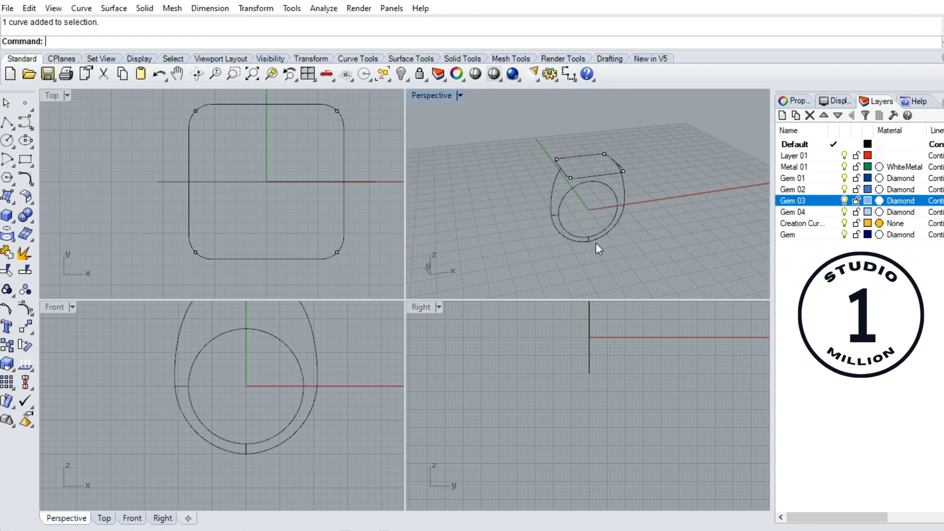
{"action": "left_click", "coordinate": [13, 125]}
{"action": "left_click", "coordinate": [13, 125]}
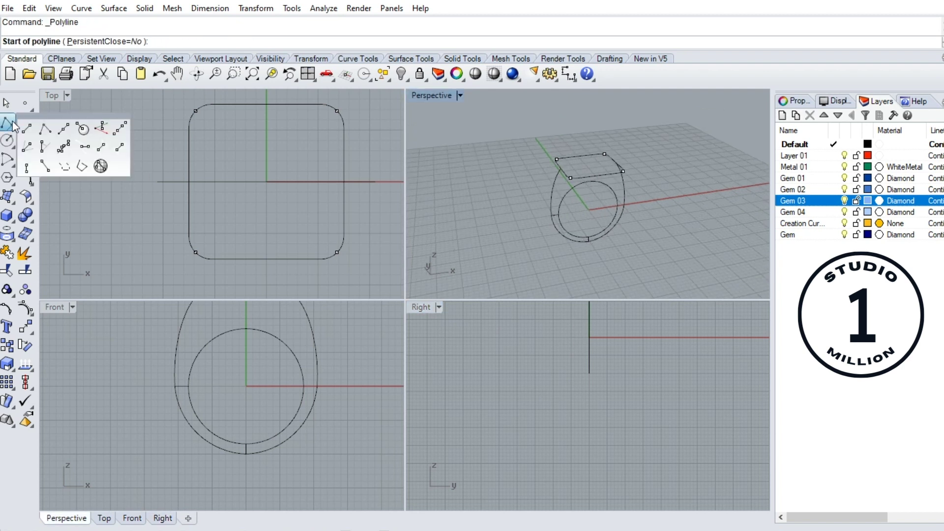
{"action": "left_click", "coordinate": [70, 133]}
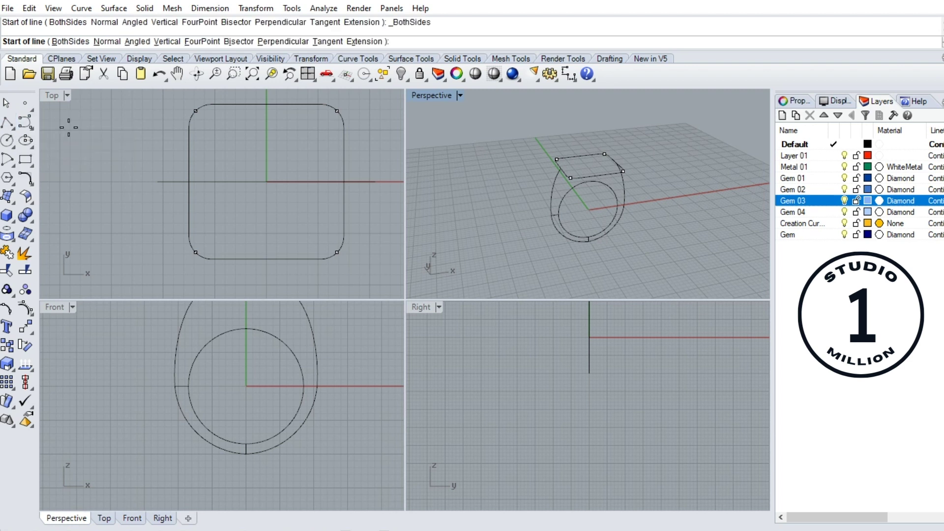
{"action": "scroll", "coordinate": [588, 238], "scroll_direction": "up", "scroll_amount": 3}
{"action": "left_click", "coordinate": [588, 238]}
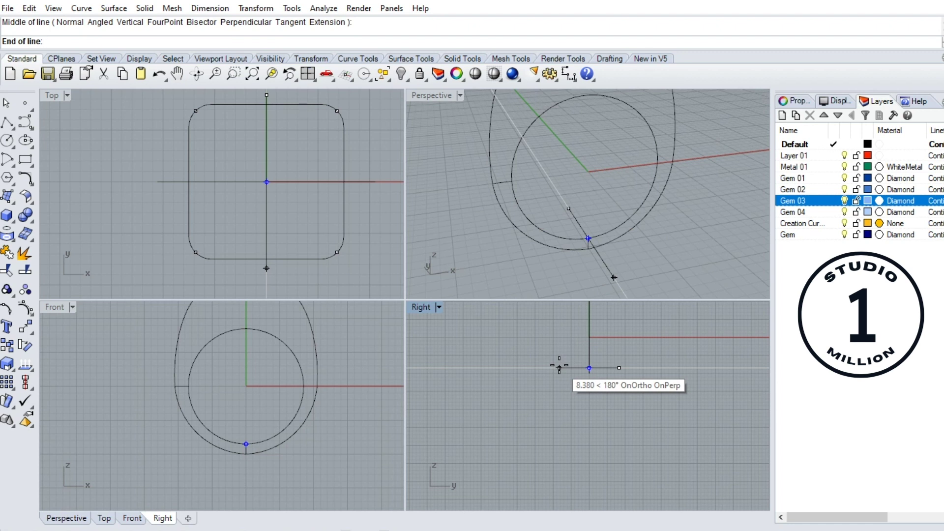
{"action": "type", "text": "2.5"}
{"action": "key", "text": "Return"}
{"action": "left_click", "coordinate": [558, 367]}
Zoom and tilt the Perspective view close to the ring's bottom to inspect the line.
{"action": "scroll", "coordinate": [562, 368], "scroll_direction": "up", "scroll_amount": 3}
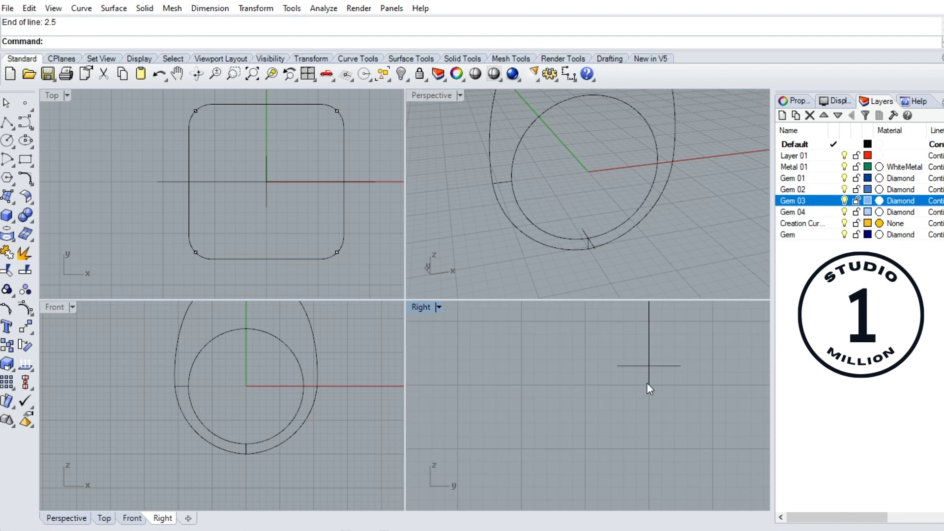
{"action": "scroll", "coordinate": [564, 224], "scroll_direction": "up", "scroll_amount": 3}
{"action": "right_click_drag", "start_coordinate": [564, 223], "coordinate": [588, 234]}
{"action": "scroll", "coordinate": [537, 232], "scroll_direction": "up", "scroll_amount": 3}
{"action": "scroll", "coordinate": [589, 234], "scroll_direction": "up", "scroll_amount": 2}
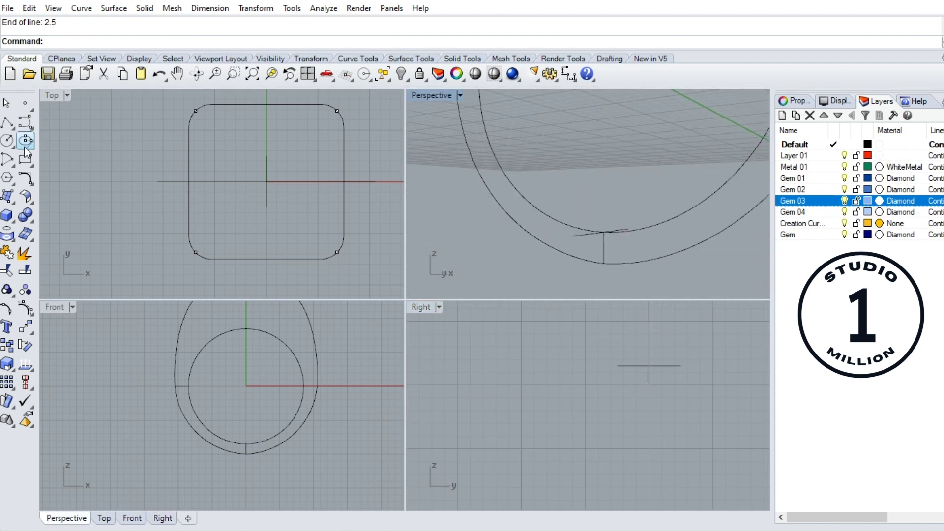
Draw a start-end-point arc from the short line's ends down through the ring's bottom point.
{"action": "left_click", "coordinate": [11, 160]}
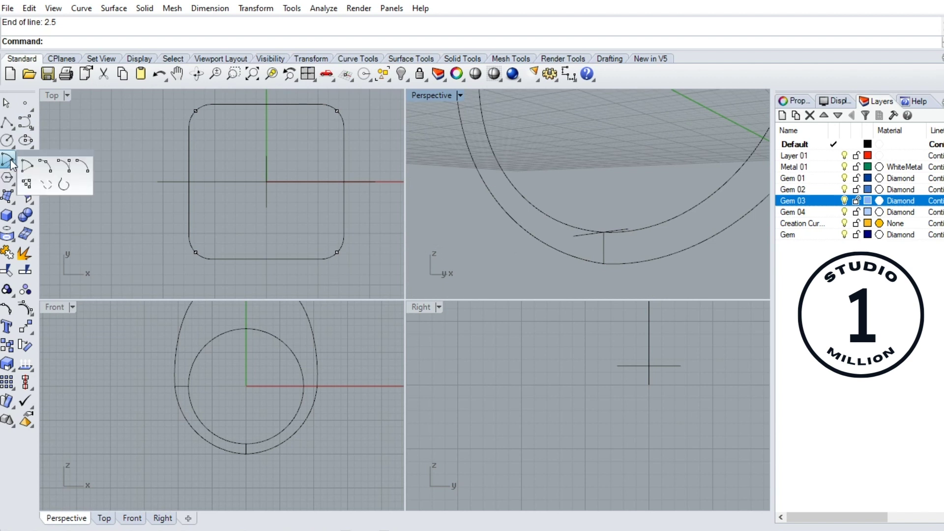
{"action": "left_click", "coordinate": [46, 169]}
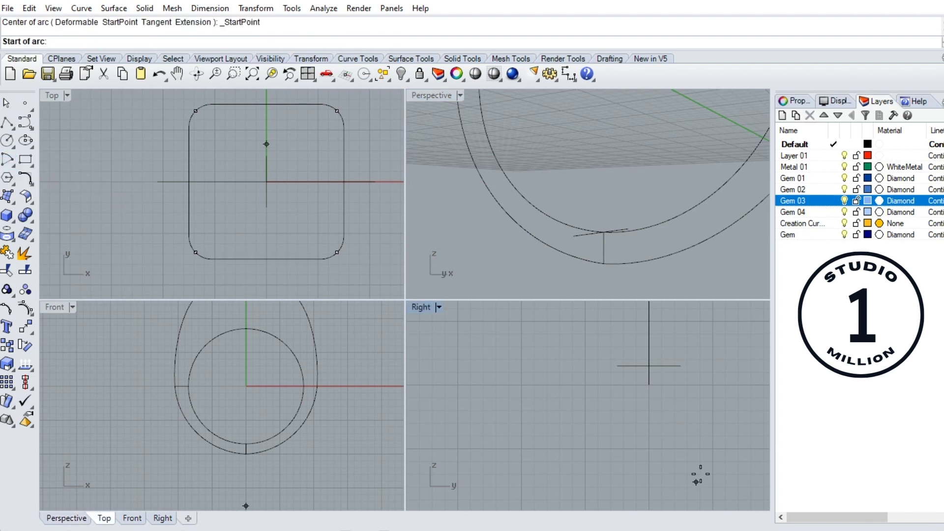
{"action": "left_click", "coordinate": [614, 367]}
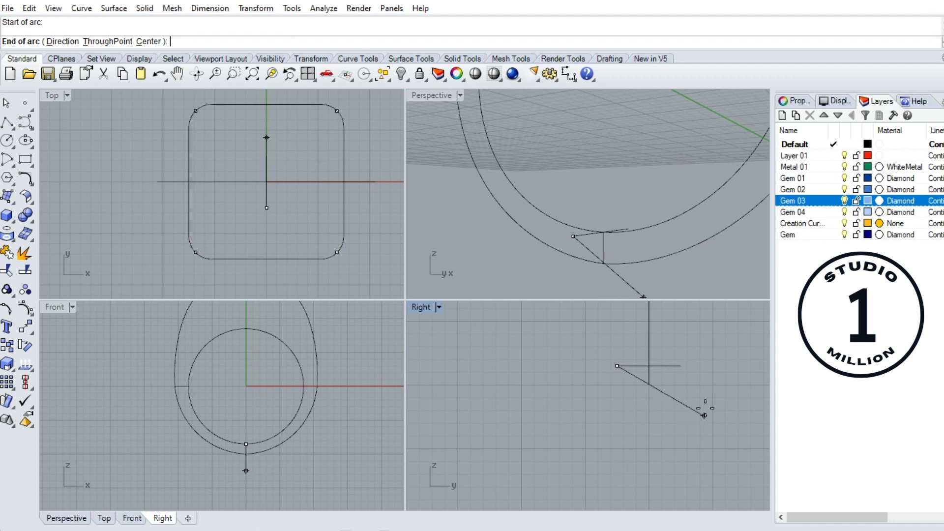
{"action": "left_click", "coordinate": [679, 367]}
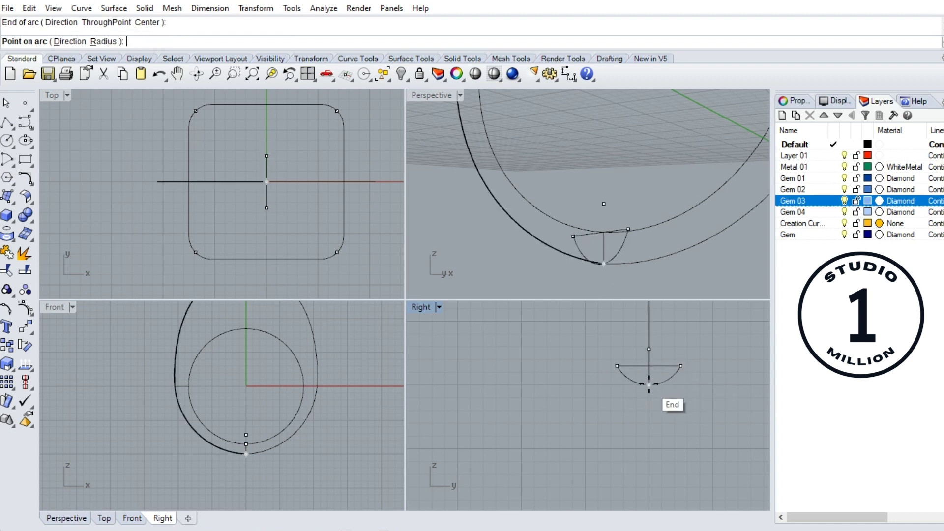
{"action": "scroll", "coordinate": [649, 386], "scroll_direction": "up", "scroll_amount": 5}
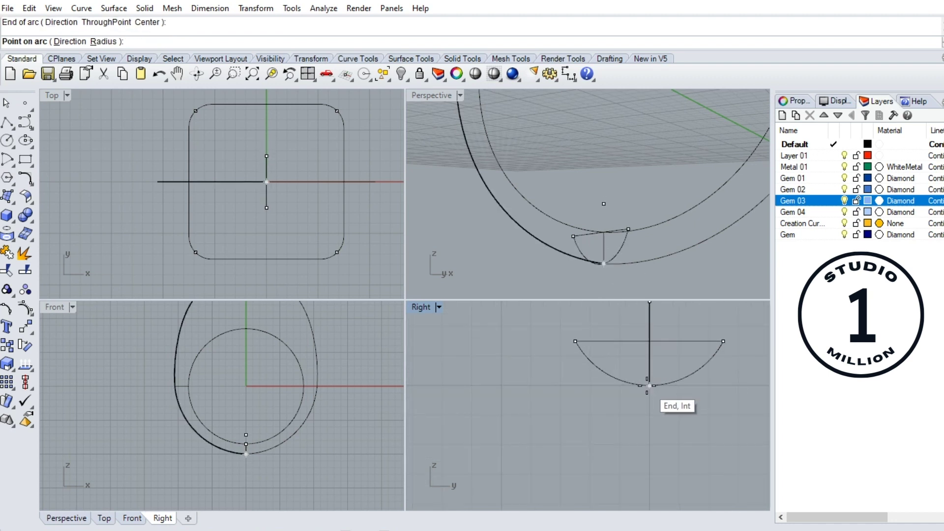
{"action": "left_click", "coordinate": [649, 385]}
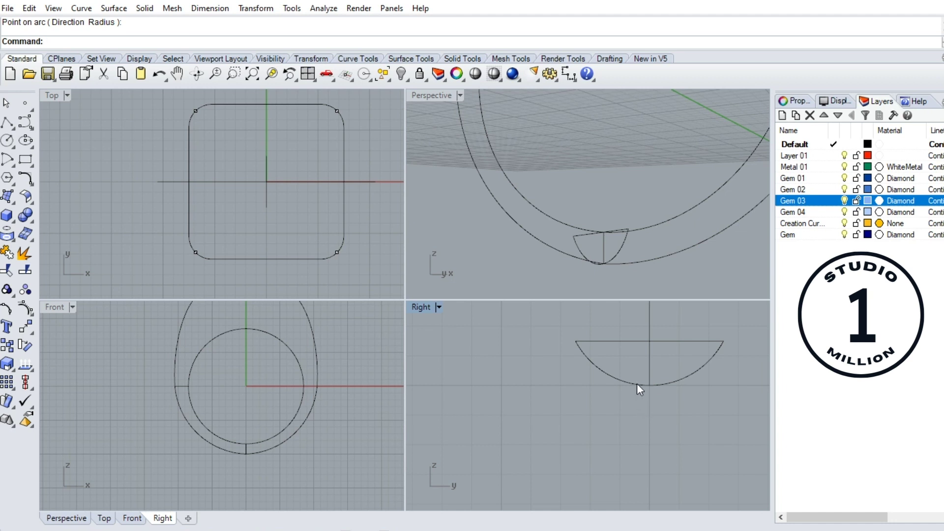
Delete the short straight line and select the new arc.
{"action": "left_click", "coordinate": [626, 343]}
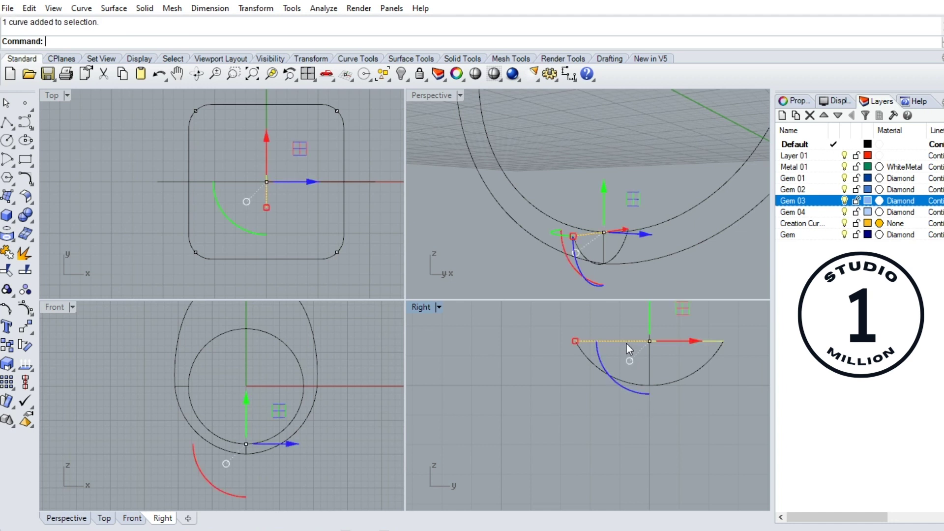
{"action": "key", "text": "Delete"}
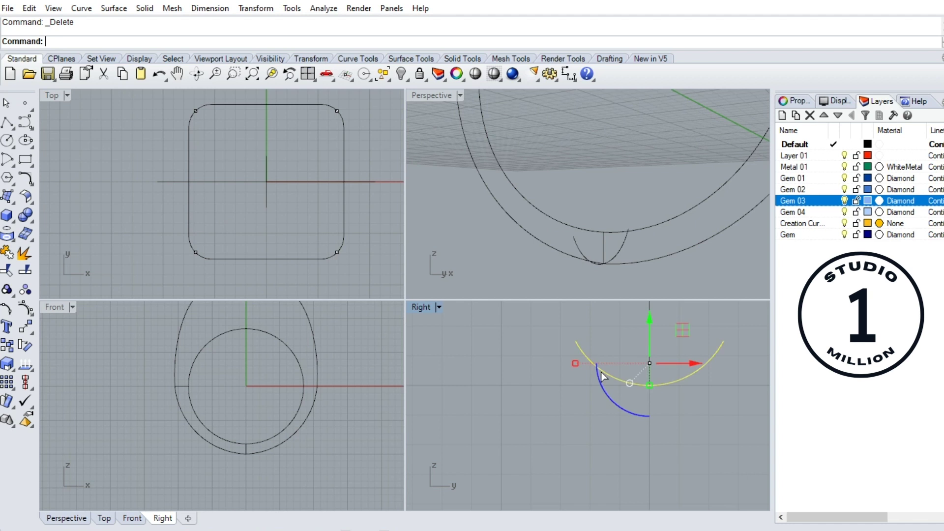
{"action": "left_click", "coordinate": [604, 370]}
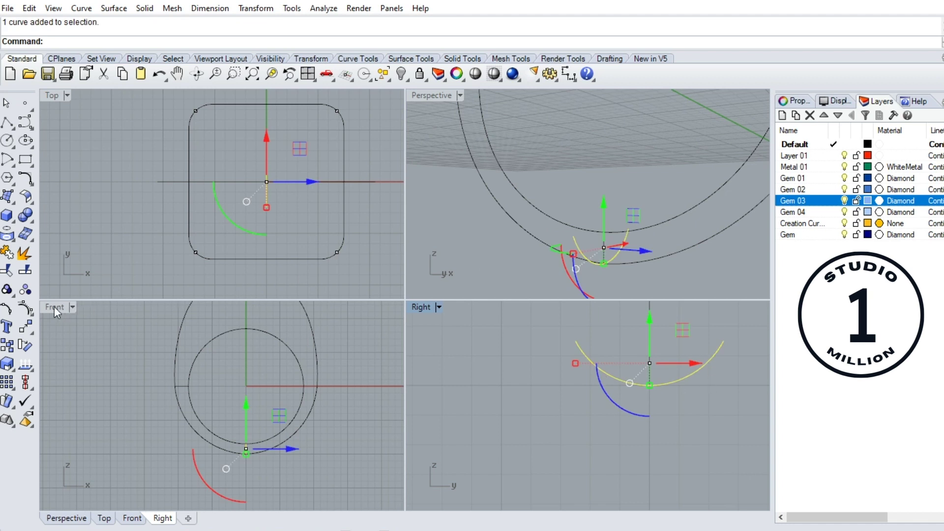
Widen and flatten the bottom arc by dragging its end control points outward and down.
{"action": "left_click", "coordinate": [26, 310]}
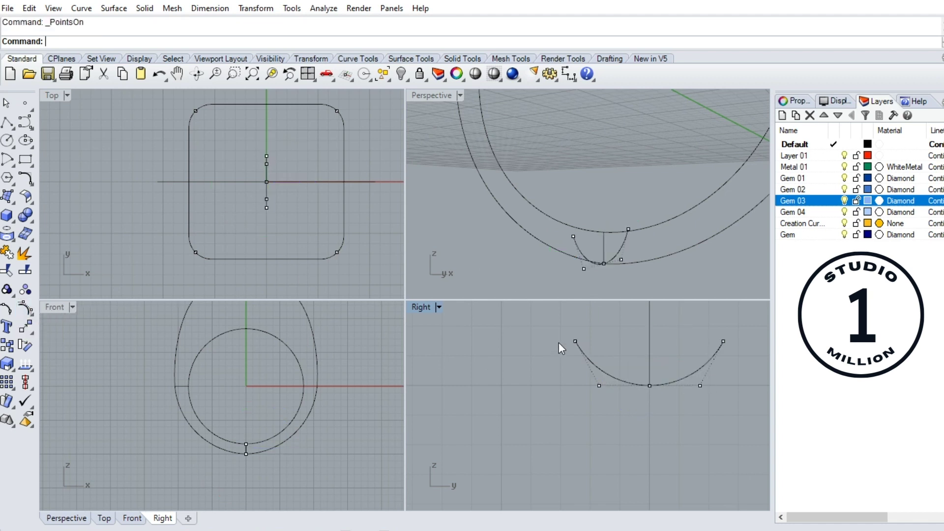
{"action": "left_click_drag", "start_coordinate": [553, 329], "coordinate": [755, 355]}
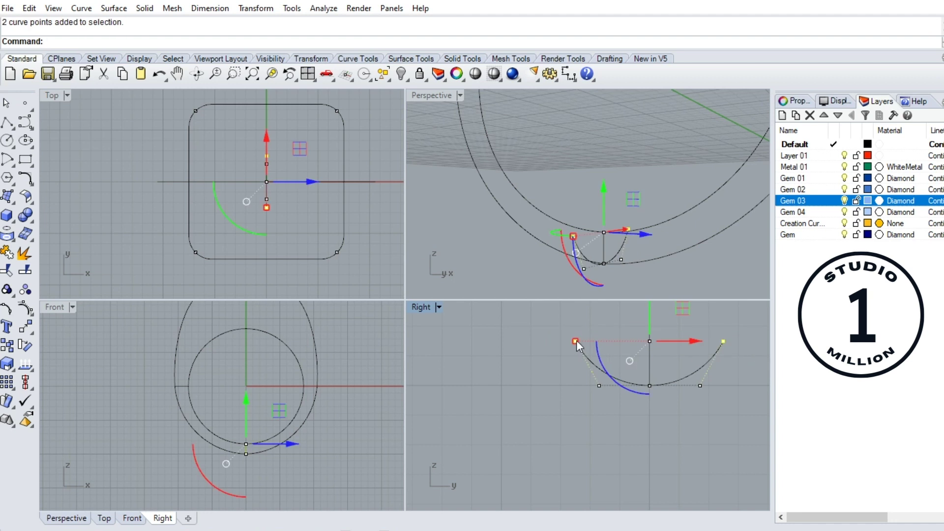
{"action": "left_click_drag", "start_coordinate": [575, 341], "coordinate": [547, 350]}
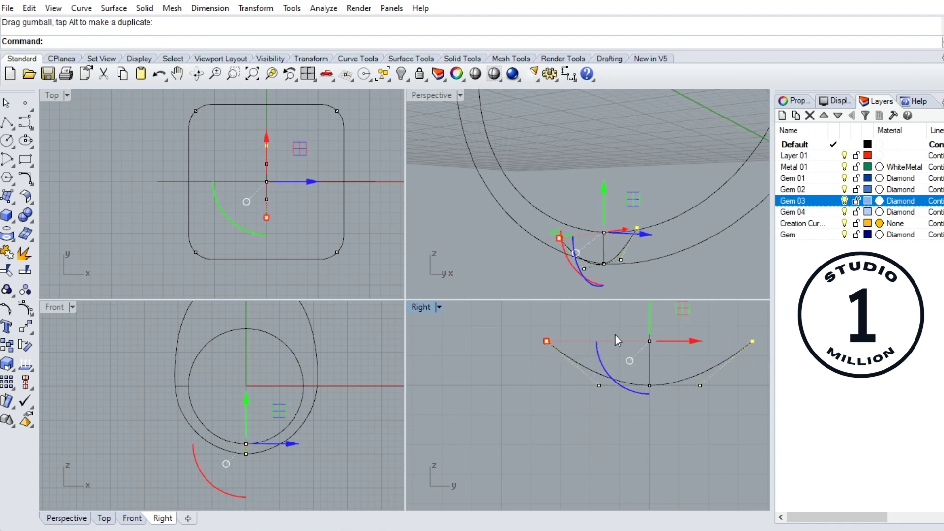
{"action": "right_click_drag", "start_coordinate": [626, 334], "coordinate": [606, 332]}
{"action": "left_click_drag", "start_coordinate": [612, 325], "coordinate": [610, 344]}
{"action": "key", "text": "alt"}
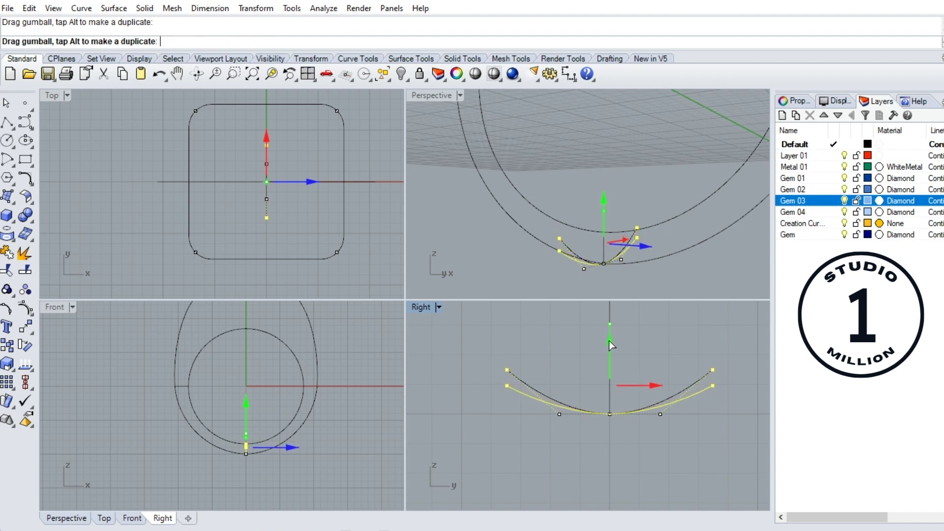
{"action": "left_click_drag", "start_coordinate": [609, 339], "coordinate": [610, 345]}
{"action": "key", "text": "Escape"}
{"action": "key", "text": "Escape"}
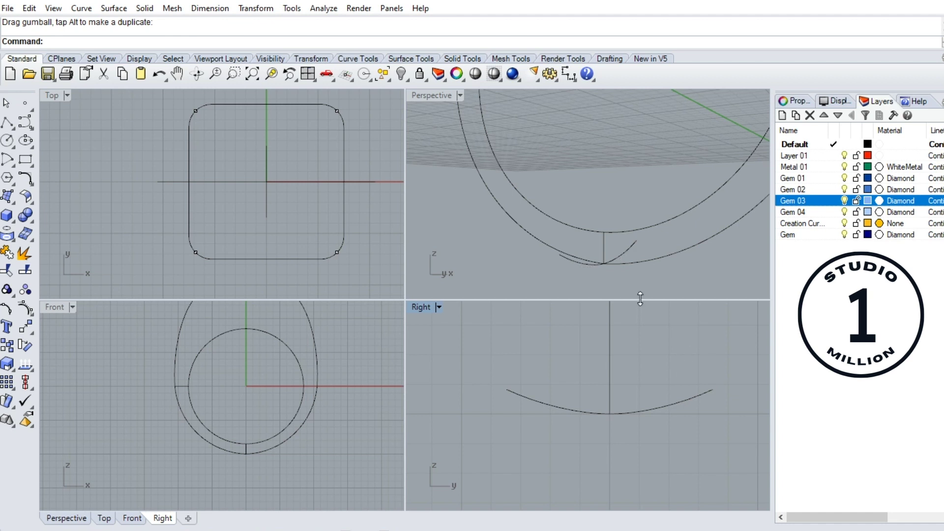
{"action": "mouse_move", "coordinate": [638, 296]}
{"action": "right_mouse_down"}
{"action": "mouse_move", "coordinate": [595, 204]}
{"action": "mouse_move", "coordinate": [595, 173]}
{"action": "right_mouse_up"}
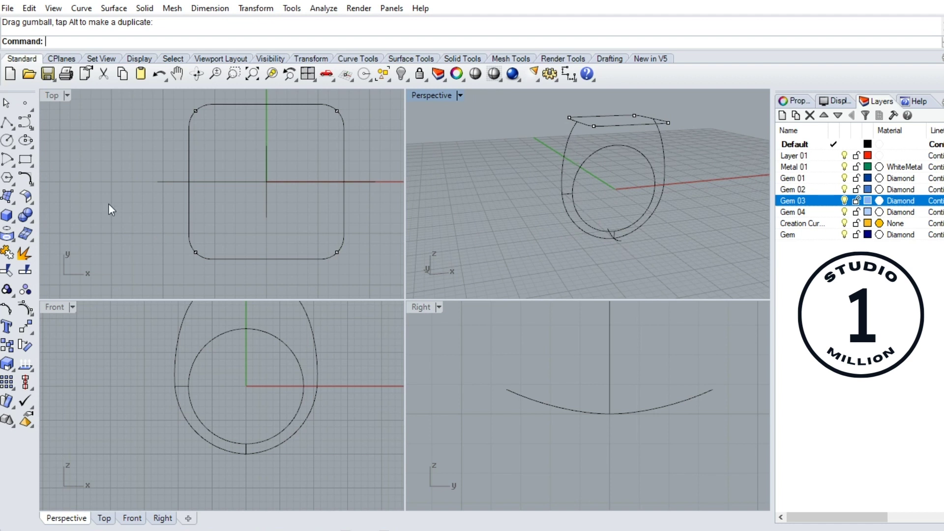
Sweep along the left side rail with the bottom arc and top outline as cross-sections.
{"action": "left_click", "coordinate": [11, 203]}
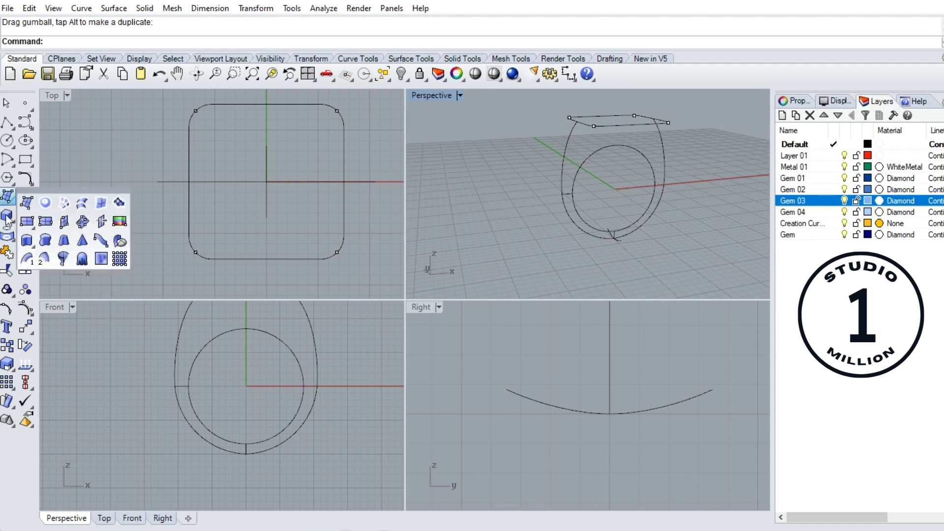
{"action": "left_click", "coordinate": [30, 264]}
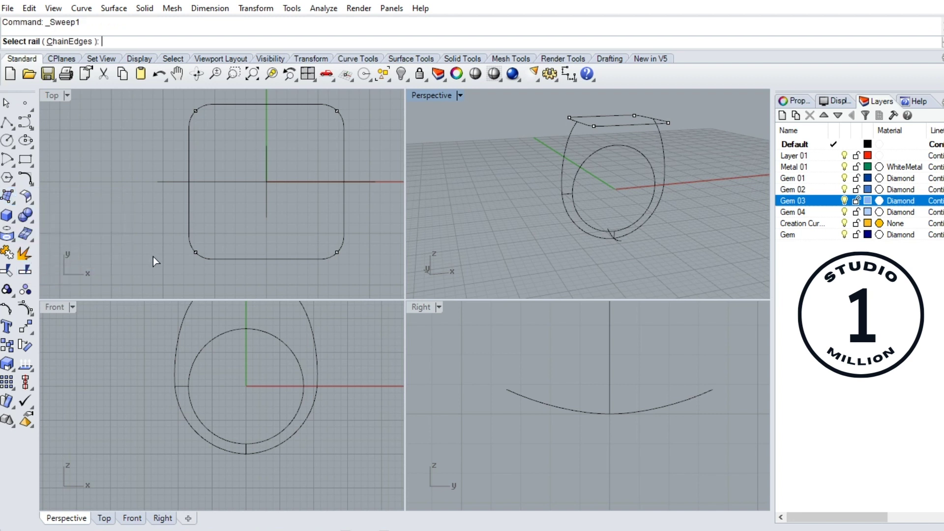
{"action": "left_click", "coordinate": [565, 169]}
{"action": "scroll", "coordinate": [625, 235], "scroll_direction": "up", "scroll_amount": 3}
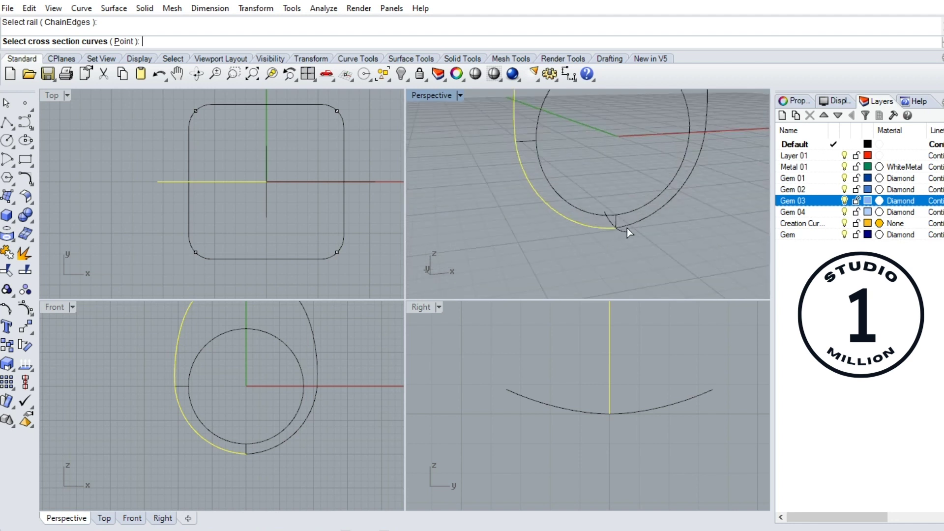
{"action": "left_click", "coordinate": [627, 233]}
{"action": "scroll", "coordinate": [600, 253], "scroll_direction": "down", "scroll_amount": 3}
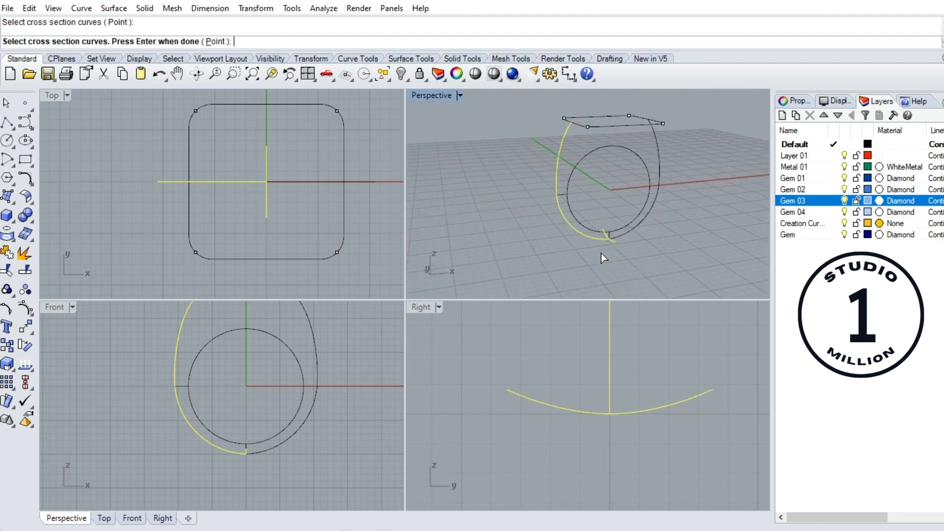
{"action": "left_click", "coordinate": [579, 124]}
{"action": "key", "text": "Return"}
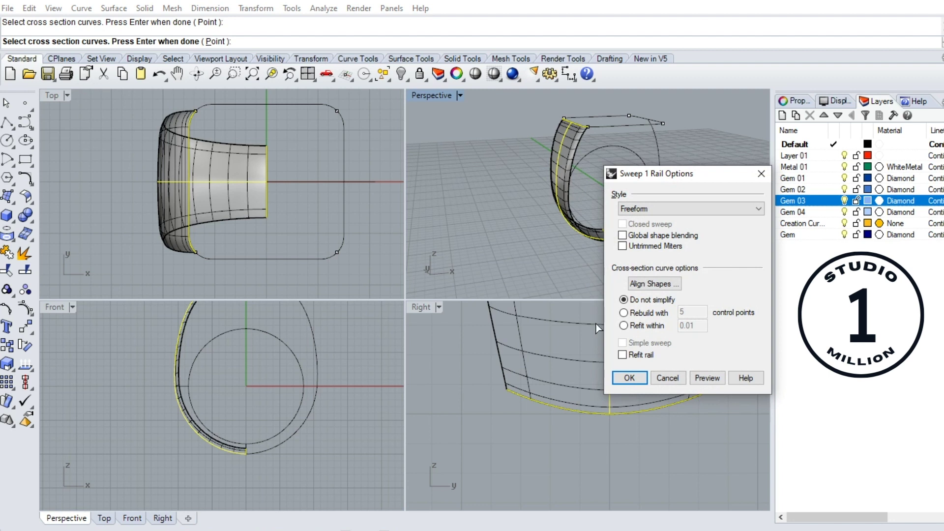
{"action": "left_click", "coordinate": [634, 378]}
{"action": "mouse_move", "coordinate": [568, 228]}
{"action": "right_mouse_down"}
{"action": "mouse_move", "coordinate": [665, 209]}
{"action": "mouse_move", "coordinate": [608, 243]}
{"action": "right_mouse_up"}
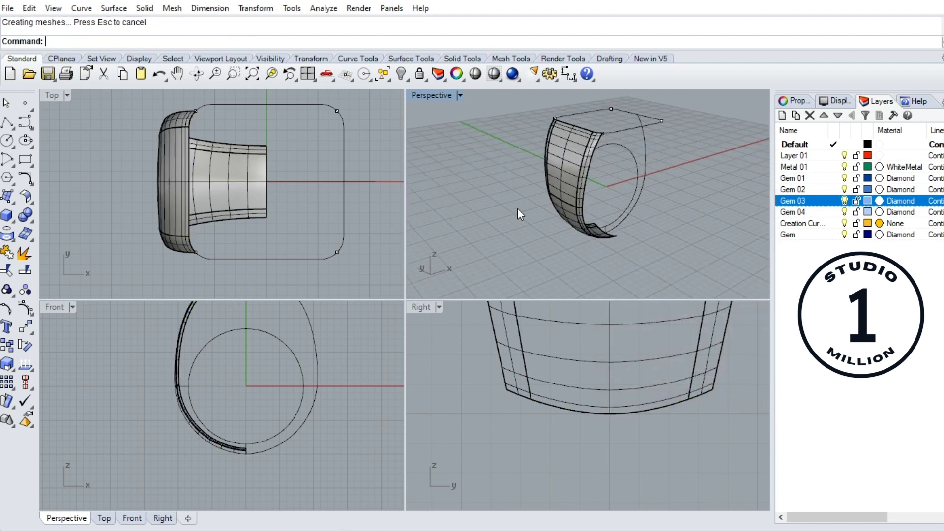
{"action": "left_click", "coordinate": [563, 187]}
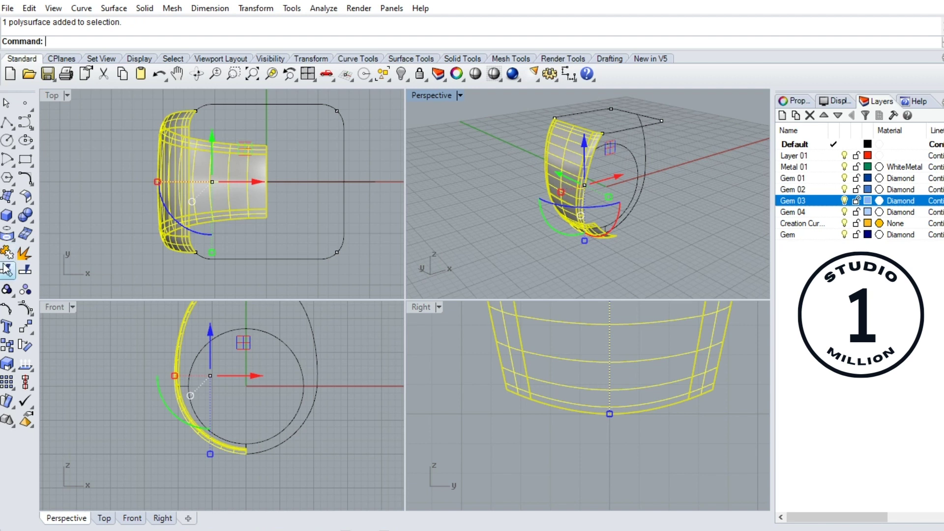
Mirror the side surface across the Y axis from the origin and orbit to check both sides.
{"action": "left_click", "coordinate": [27, 326]}
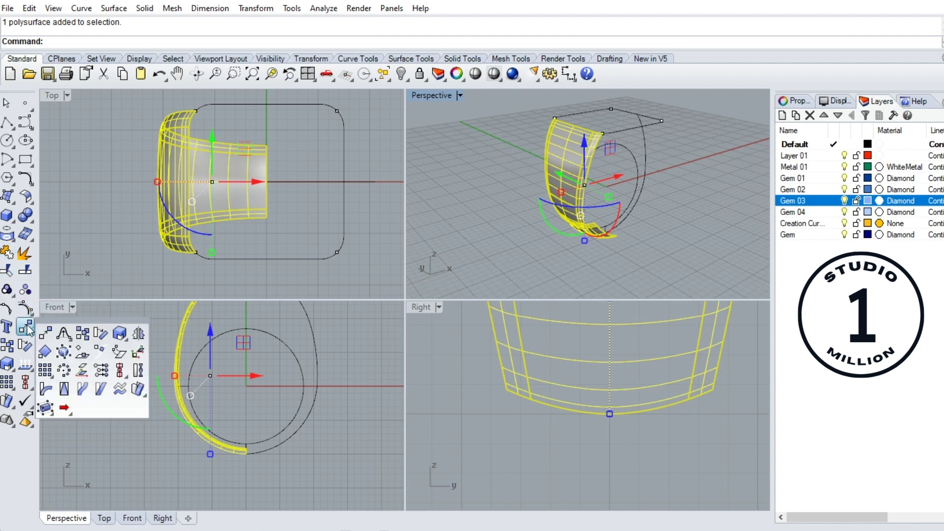
{"action": "left_click", "coordinate": [138, 334]}
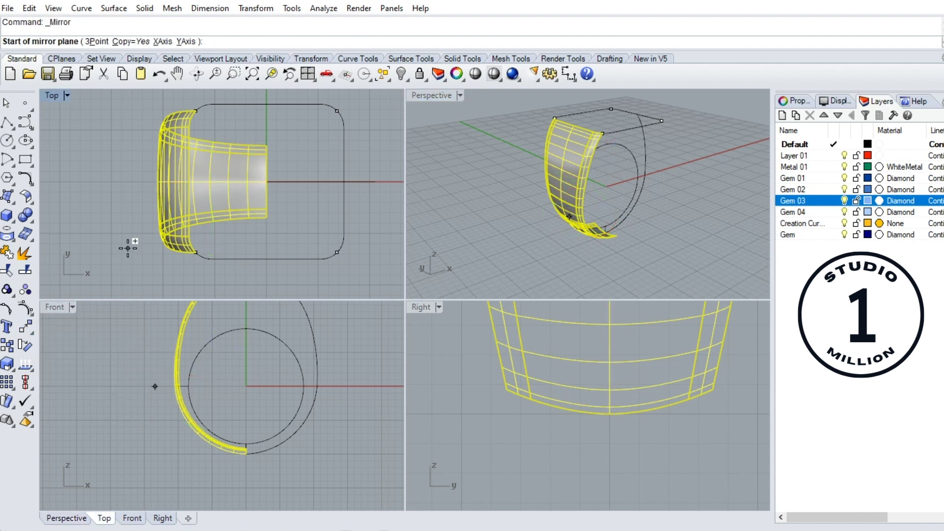
{"action": "type", "text": "0"}
{"action": "key", "text": "Return"}
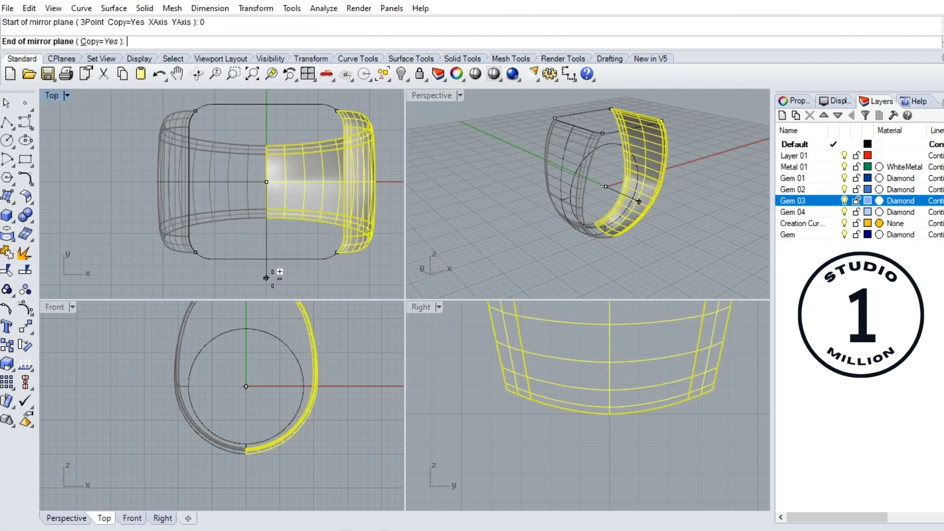
{"action": "left_click", "coordinate": [268, 276]}
{"action": "left_click", "coordinate": [657, 192]}
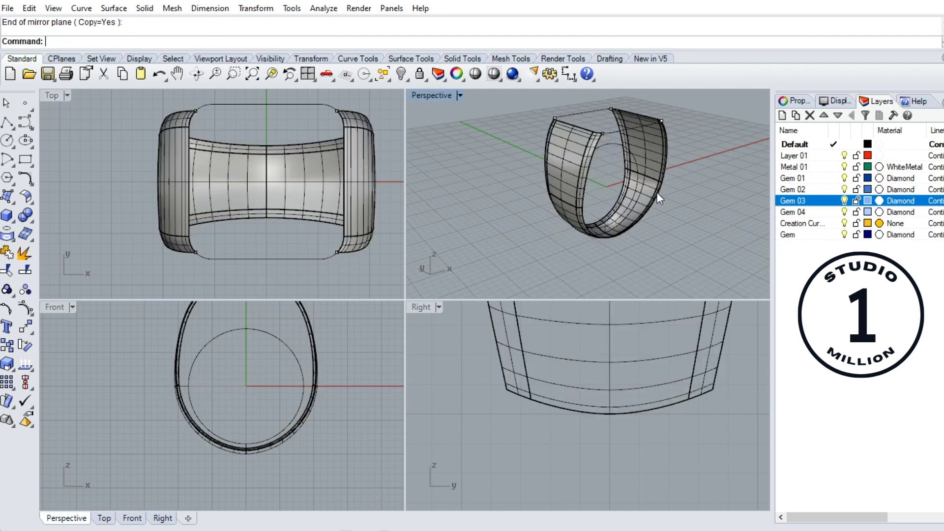
{"action": "right_click_drag", "start_coordinate": [657, 193], "coordinate": [550, 107]}
{"action": "scroll", "coordinate": [657, 159], "scroll_direction": "up", "scroll_amount": 3}
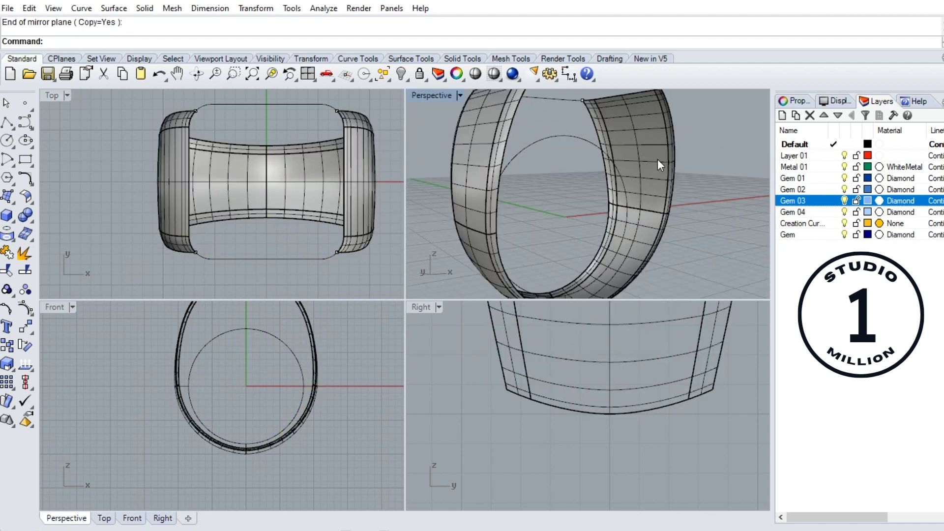
{"action": "scroll", "coordinate": [657, 159], "scroll_direction": "down", "scroll_amount": 3}
{"action": "right_click_drag", "start_coordinate": [593, 176], "coordinate": [585, 190]}
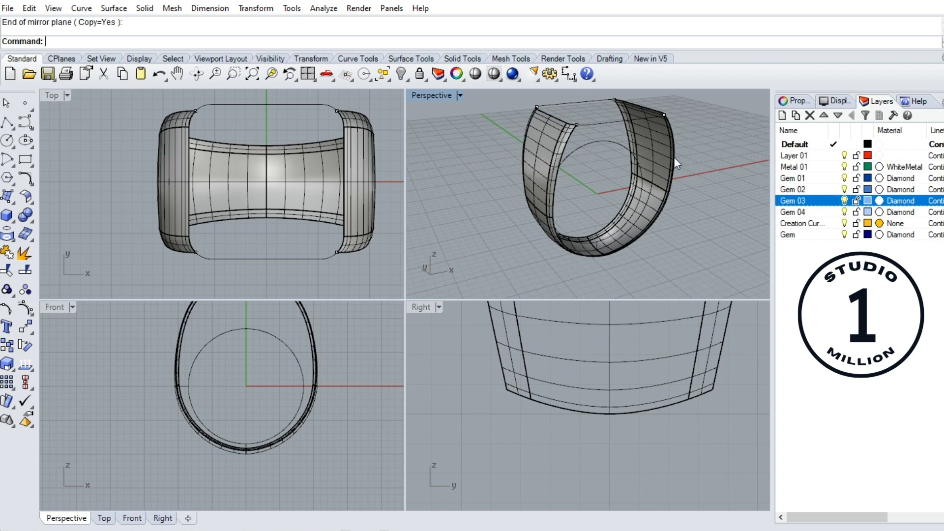
Duplicate the left piece's upper and lower inner edges and join them into one curve.
{"action": "double_click", "coordinate": [437, 96]}
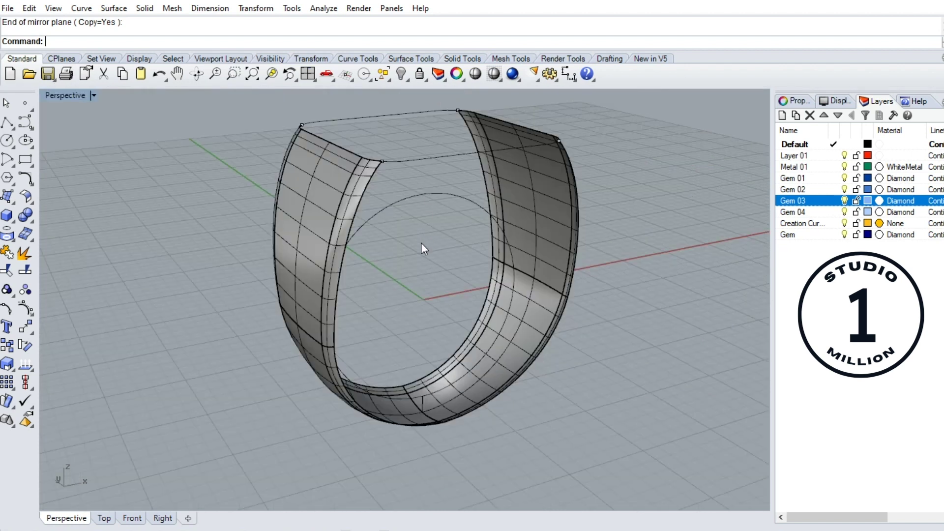
{"action": "right_click_drag", "start_coordinate": [422, 241], "coordinate": [342, 181]}
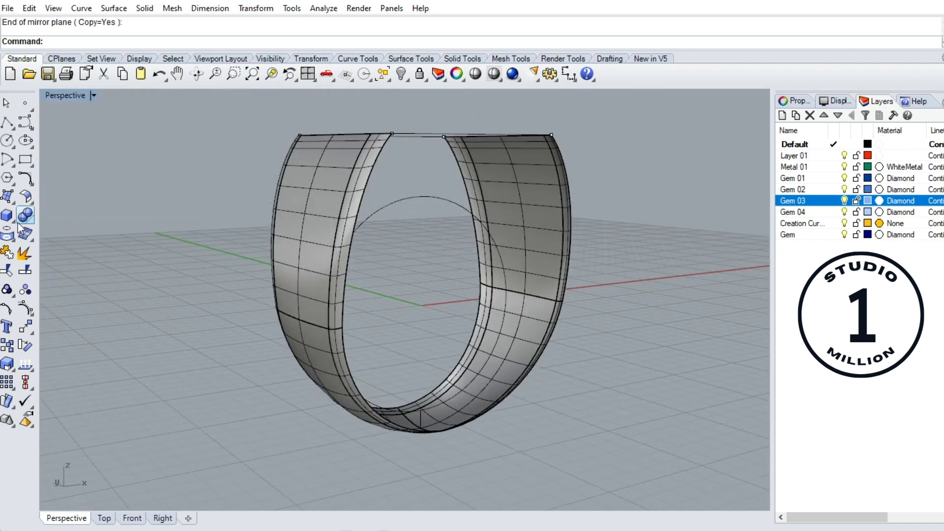
{"action": "left_click", "coordinate": [11, 237]}
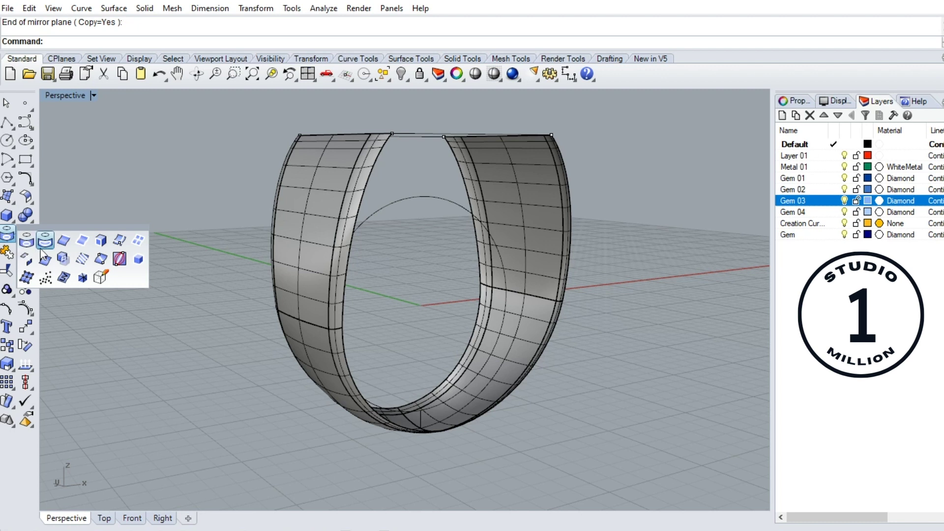
{"action": "left_click", "coordinate": [68, 245]}
{"action": "left_click", "coordinate": [351, 254]}
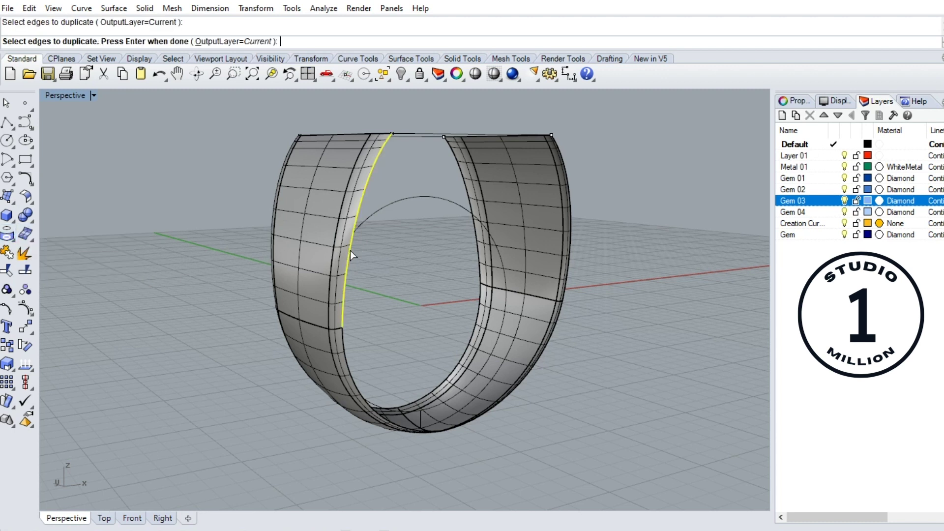
{"action": "left_click", "coordinate": [351, 367]}
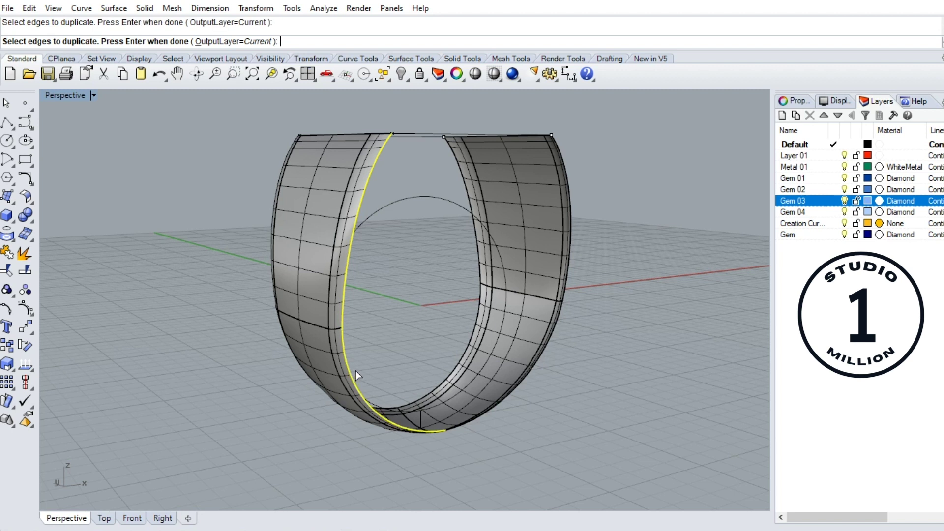
{"action": "key", "text": "Return"}
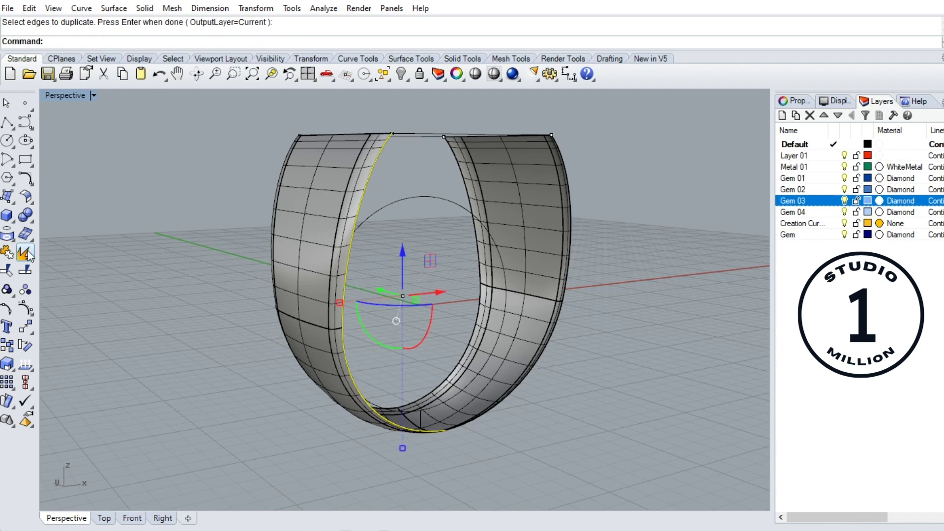
{"action": "left_click", "coordinate": [7, 253]}
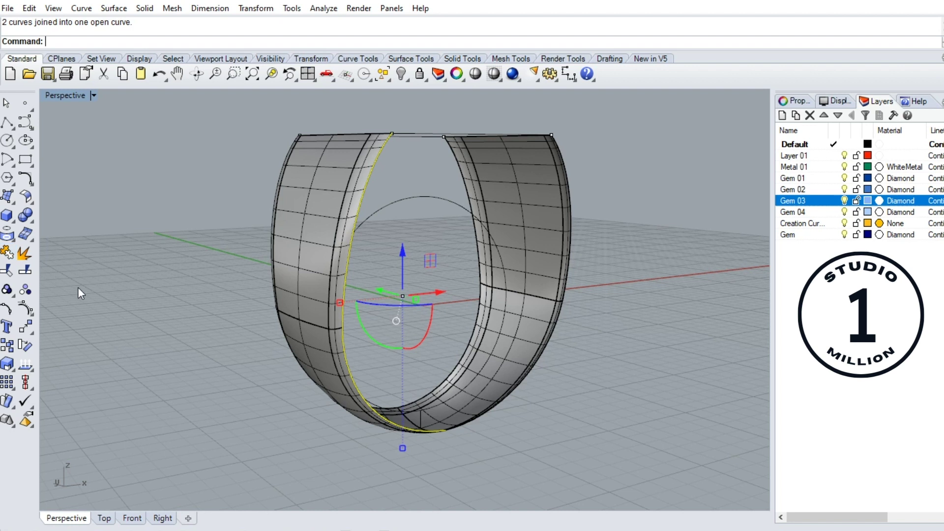
Duplicate the right piece's upper and lower outer edges and join them into one open curve.
{"action": "left_click", "coordinate": [186, 333]}
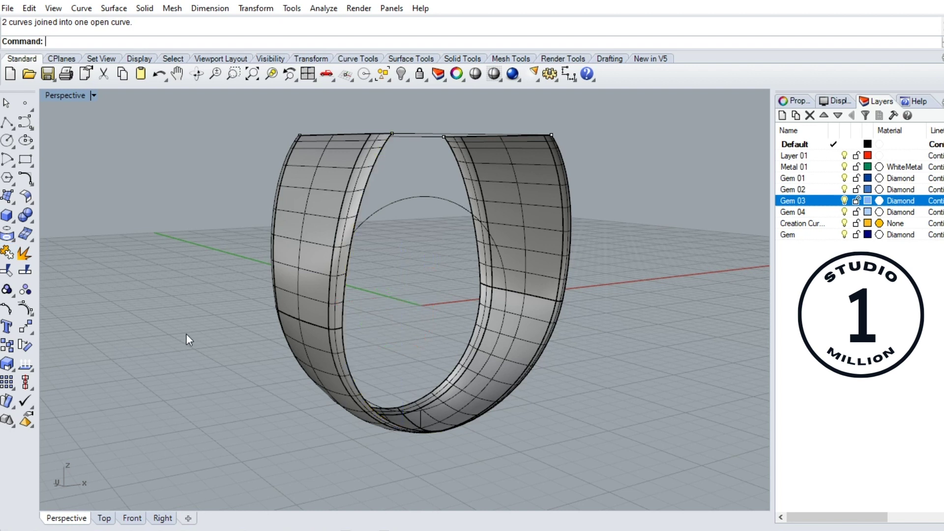
{"action": "left_click", "coordinate": [9, 236]}
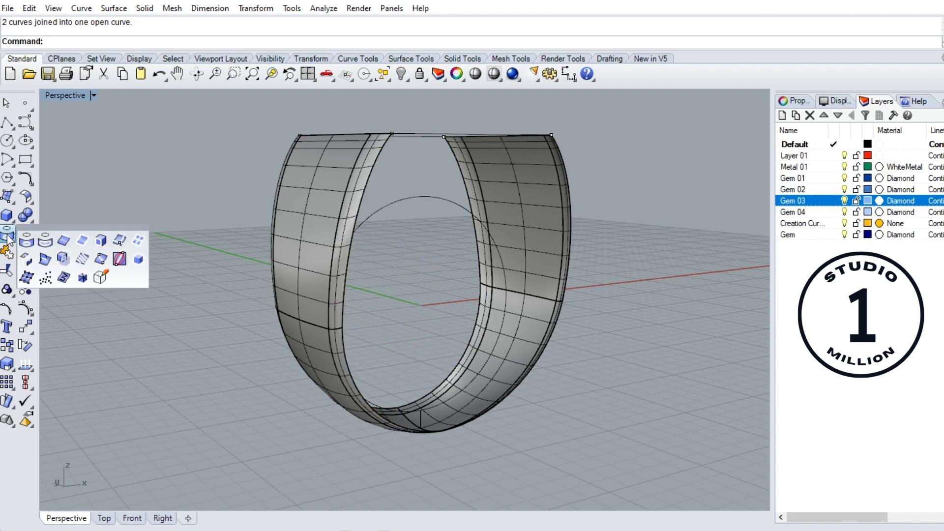
{"action": "left_click", "coordinate": [64, 241]}
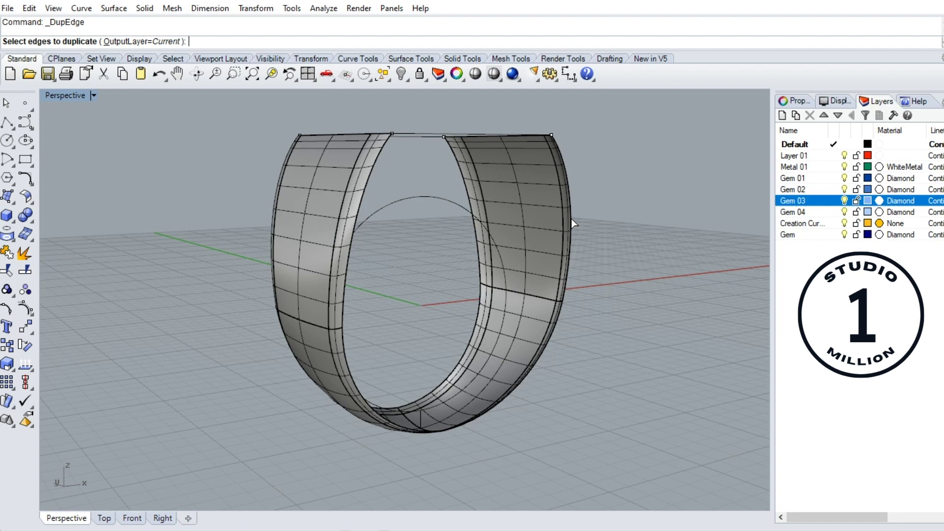
{"action": "left_click", "coordinate": [561, 305]}
{"action": "left_click", "coordinate": [560, 322]}
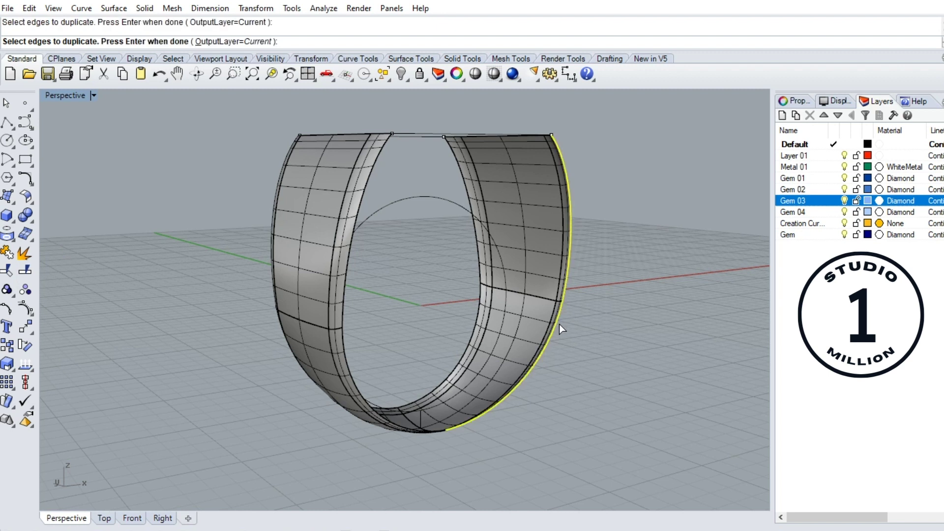
{"action": "key", "text": "Return"}
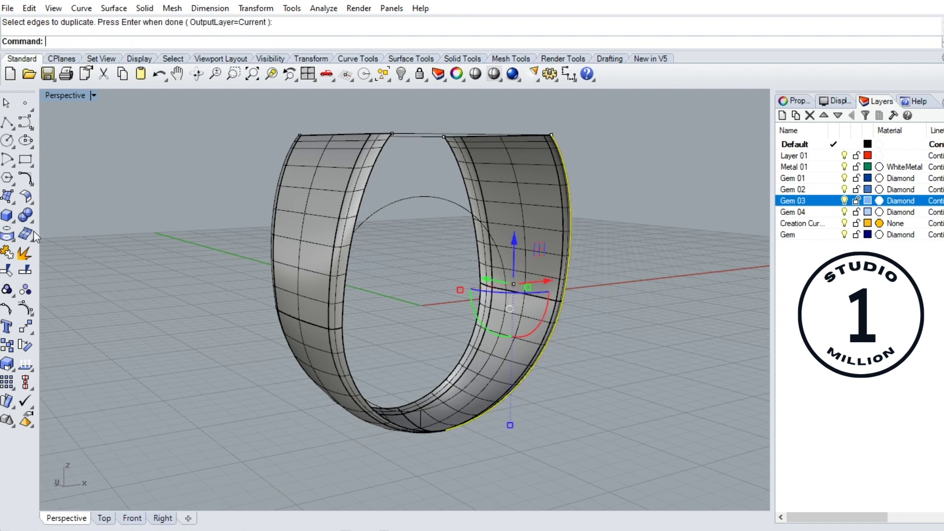
{"action": "left_click", "coordinate": [8, 252]}
{"action": "left_click", "coordinate": [188, 323]}
{"action": "right_click_drag", "start_coordinate": [294, 298], "coordinate": [397, 269]}
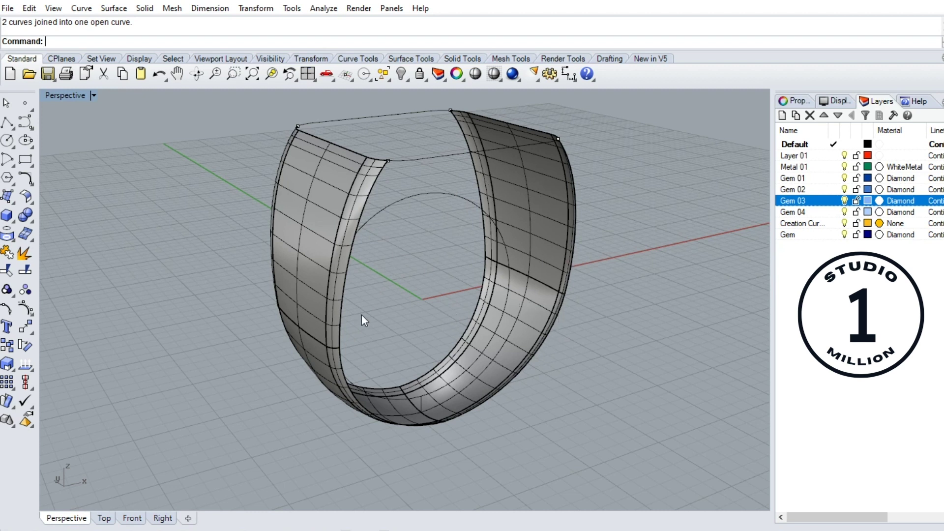
Sweep2 across the gap using both joined edge curves as rails and the top curve as cross-section.
{"action": "left_click", "coordinate": [8, 196]}
{"action": "left_click", "coordinate": [45, 259]}
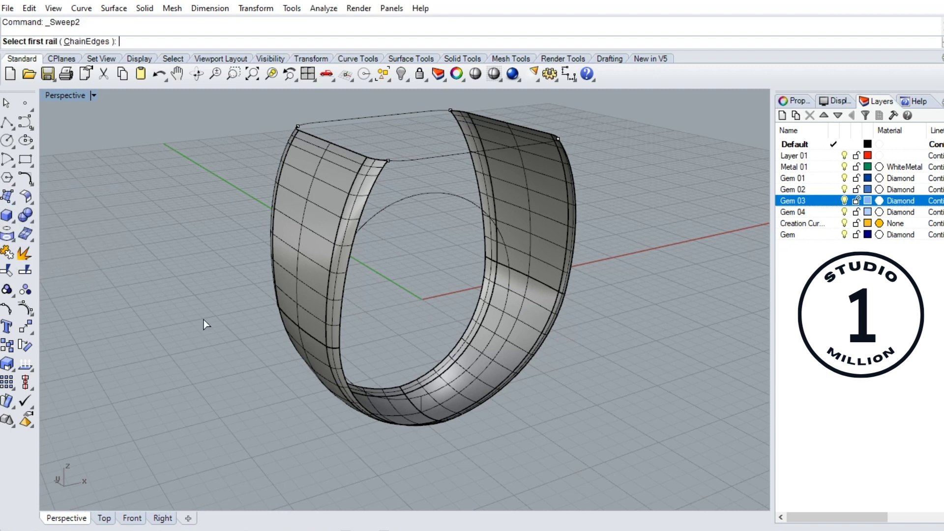
{"action": "left_click", "coordinate": [341, 334]}
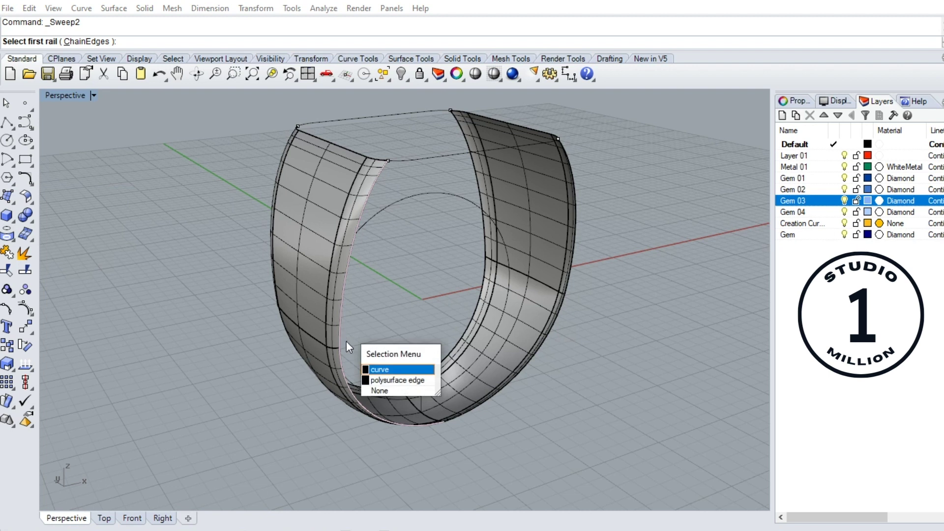
{"action": "left_click", "coordinate": [397, 370]}
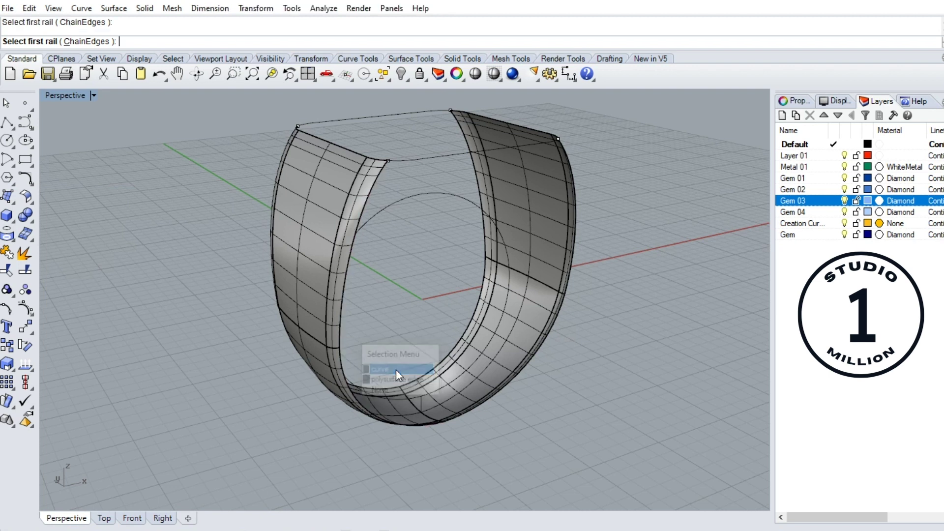
{"action": "left_click", "coordinate": [557, 324]}
{"action": "left_click", "coordinate": [615, 362]}
{"action": "left_click", "coordinate": [479, 153]}
{"action": "key", "text": "Return"}
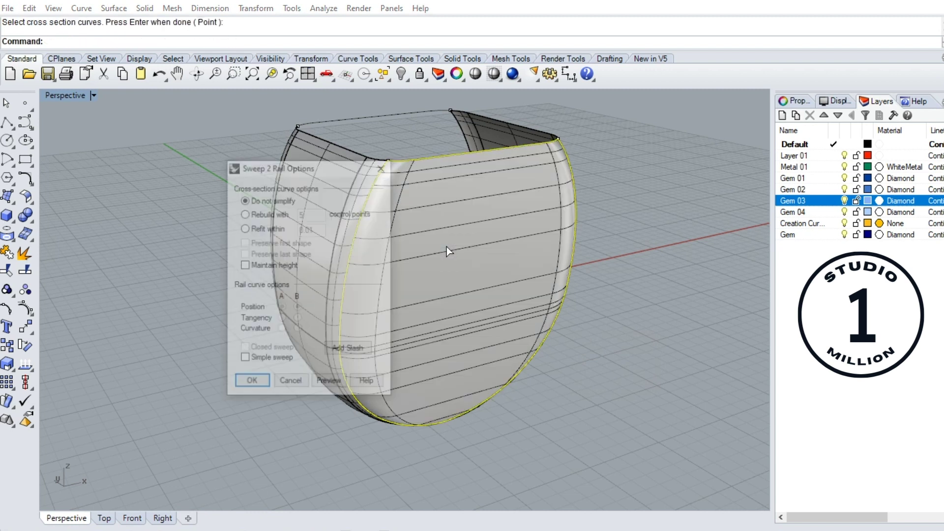
{"action": "left_click", "coordinate": [251, 383]}
{"action": "mouse_move", "coordinate": [288, 359]}
{"action": "right_mouse_down"}
{"action": "mouse_move", "coordinate": [420, 307]}
{"action": "mouse_move", "coordinate": [254, 322]}
{"action": "mouse_move", "coordinate": [249, 415]}
{"action": "right_mouse_up"}
{"action": "mouse_move", "coordinate": [346, 390]}
{"action": "right_mouse_down"}
{"action": "mouse_move", "coordinate": [401, 427]}
{"action": "mouse_move", "coordinate": [424, 379]}
{"action": "right_mouse_up"}
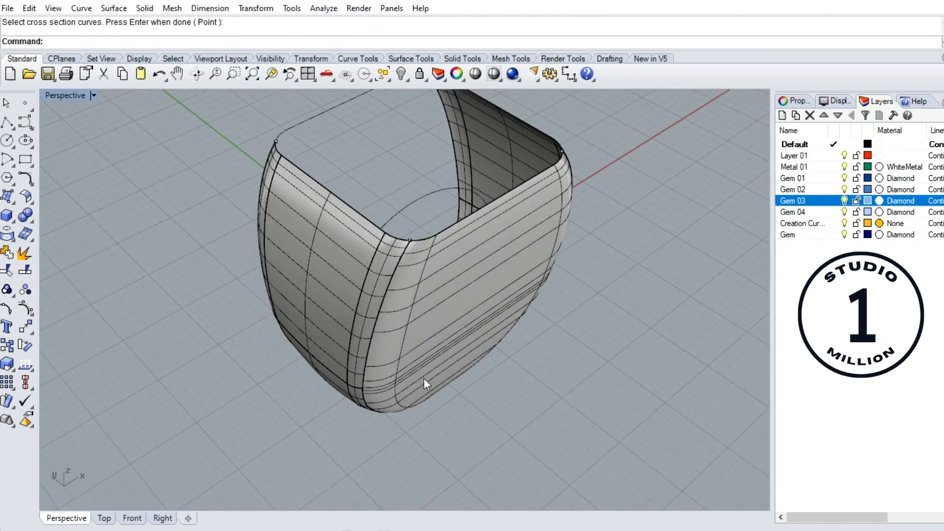
{"action": "left_click", "coordinate": [448, 300]}
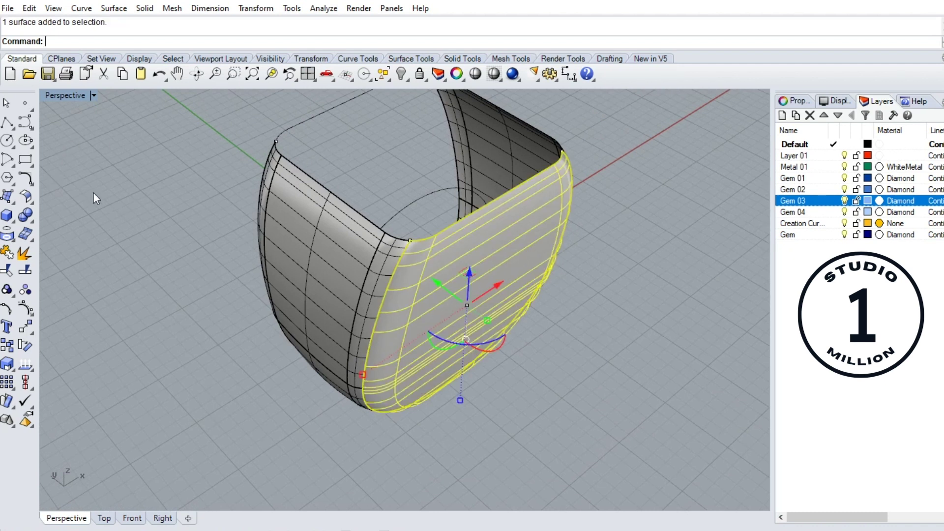
Mirror a copy of the bridging surface from the origin to fill the opposite gap.
{"action": "double_click", "coordinate": [76, 95]}
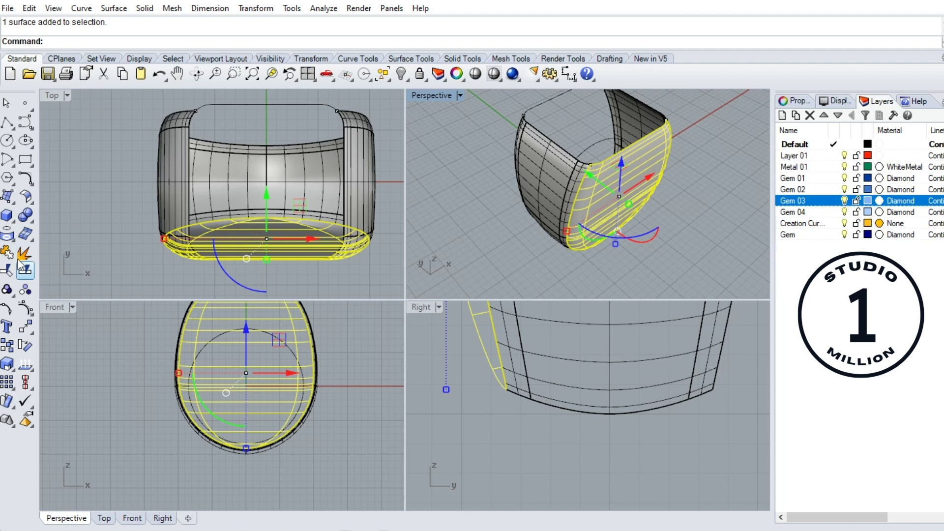
{"action": "left_click", "coordinate": [24, 329]}
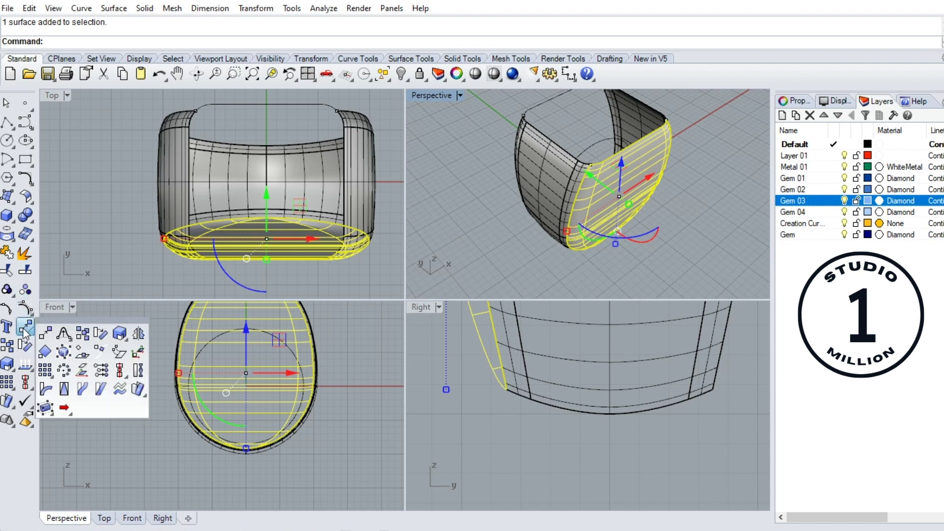
{"action": "left_click", "coordinate": [138, 335]}
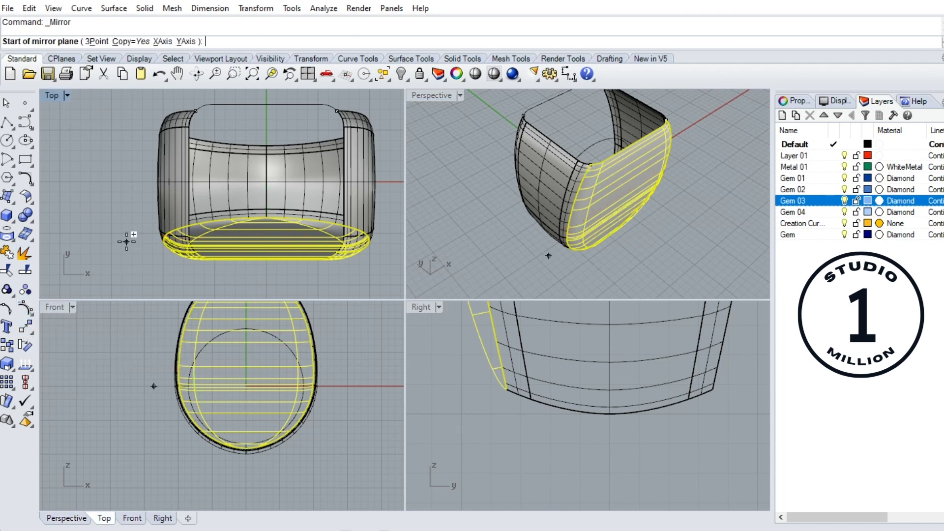
{"action": "type", "text": "0"}
{"action": "key", "text": "Return"}
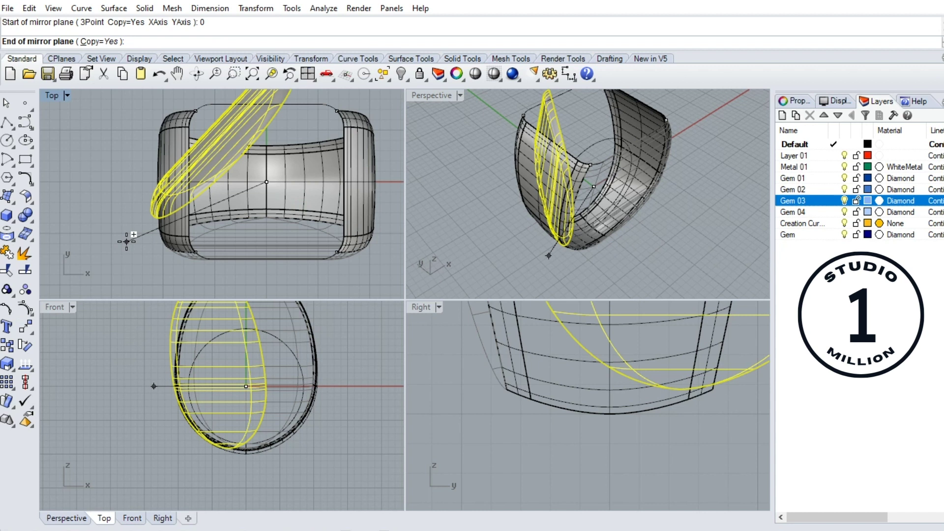
{"action": "left_click", "coordinate": [97, 179]}
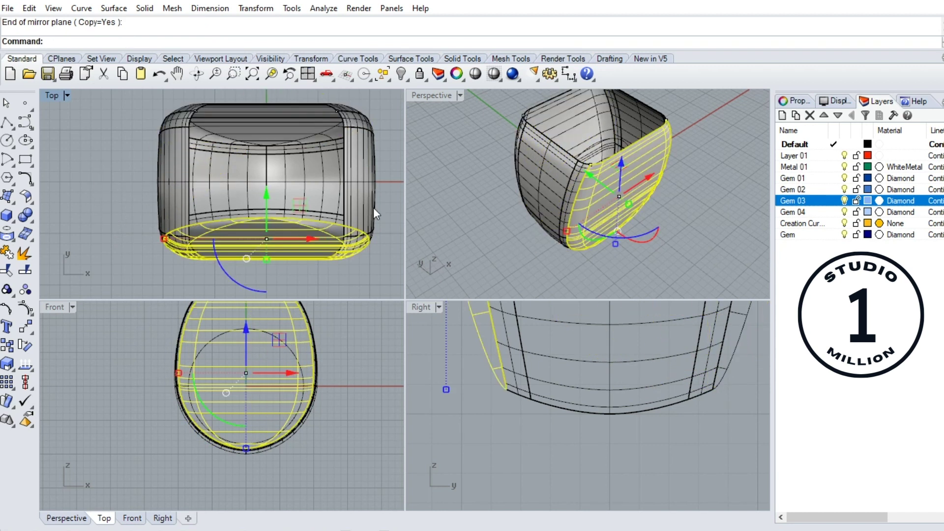
{"action": "left_click", "coordinate": [439, 217]}
{"action": "right_click_drag", "start_coordinate": [624, 217], "coordinate": [602, 191]}
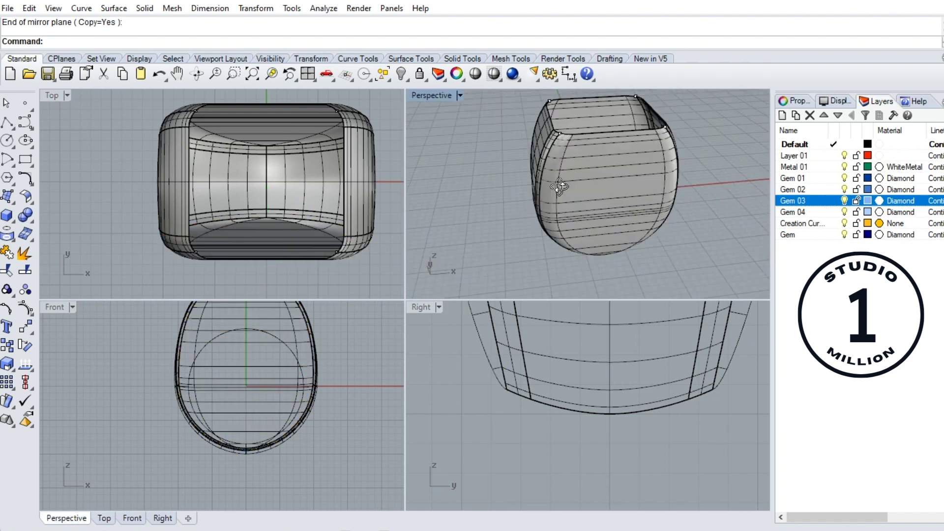
{"action": "right_click_drag", "start_coordinate": [531, 236], "coordinate": [505, 263]}
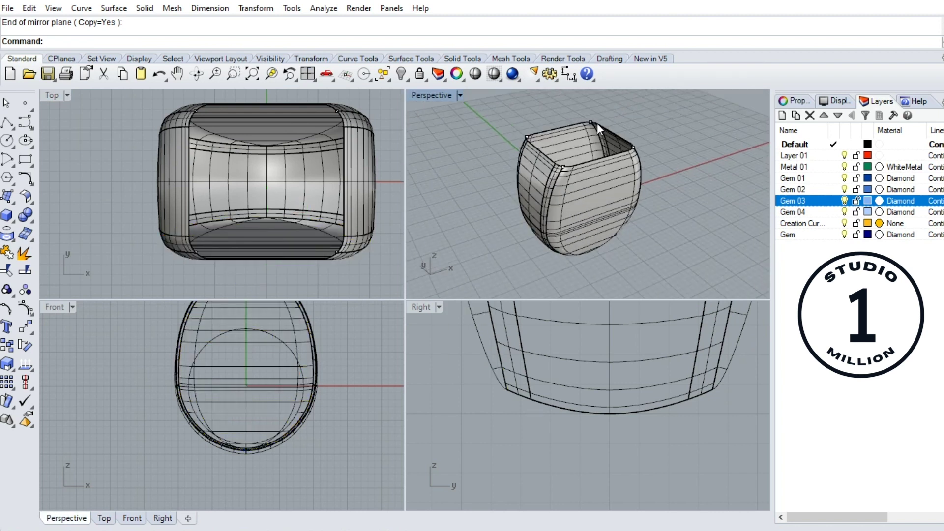
{"action": "right_click_drag", "start_coordinate": [637, 134], "coordinate": [548, 143]}
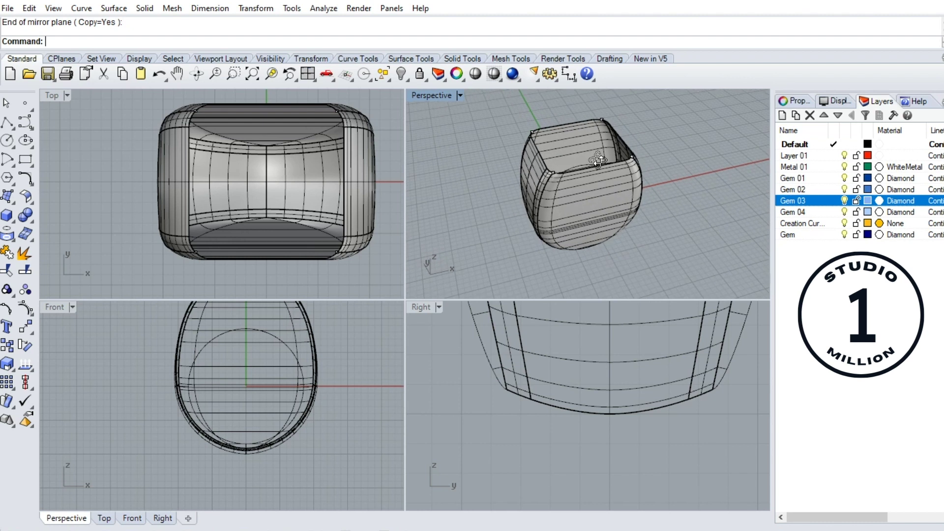
Select the side surfaces and ring body and join them into one polysurface.
{"action": "left_click", "coordinate": [551, 141]}
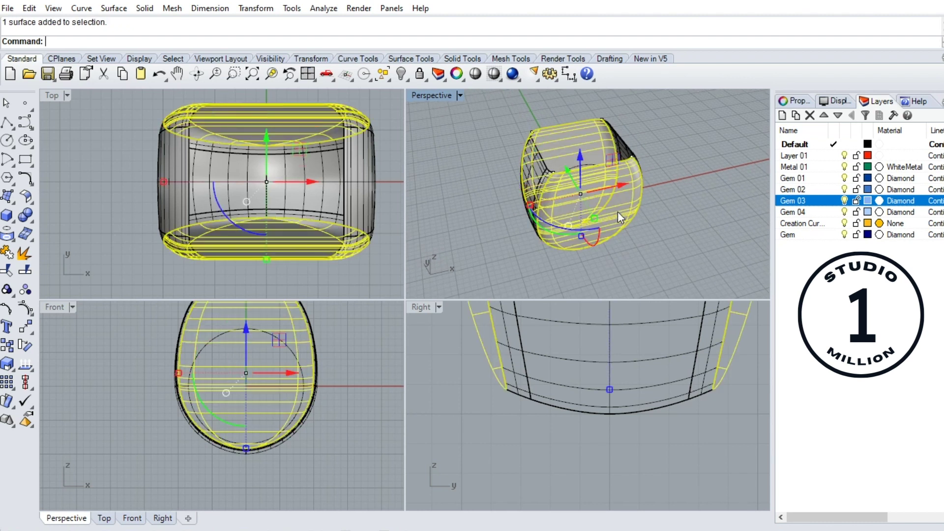
{"action": "mouse_move", "coordinate": [618, 212]}
{"action": "right_mouse_down"}
{"action": "mouse_move", "coordinate": [619, 198]}
{"action": "mouse_move", "coordinate": [499, 231]}
{"action": "right_mouse_up"}
{"action": "left_click", "coordinate": [494, 226], "text": "shift"}
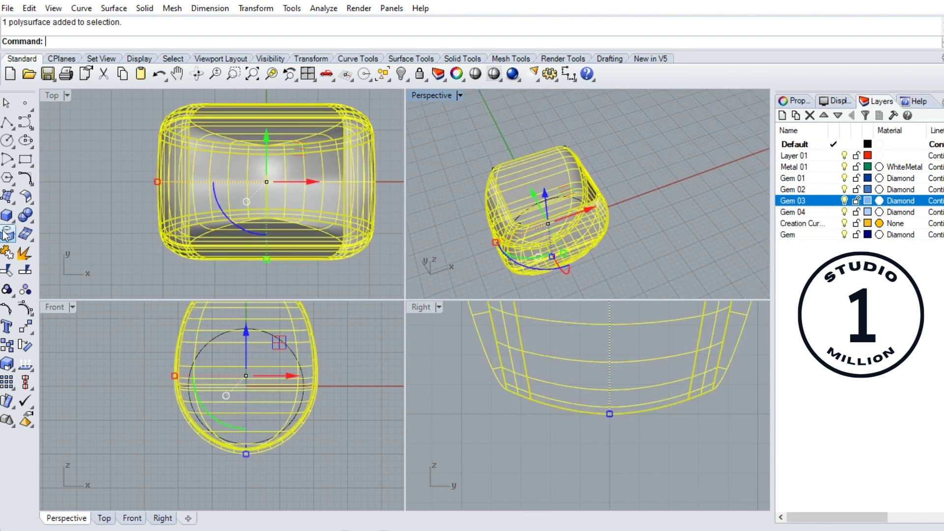
{"action": "left_click", "coordinate": [7, 254]}
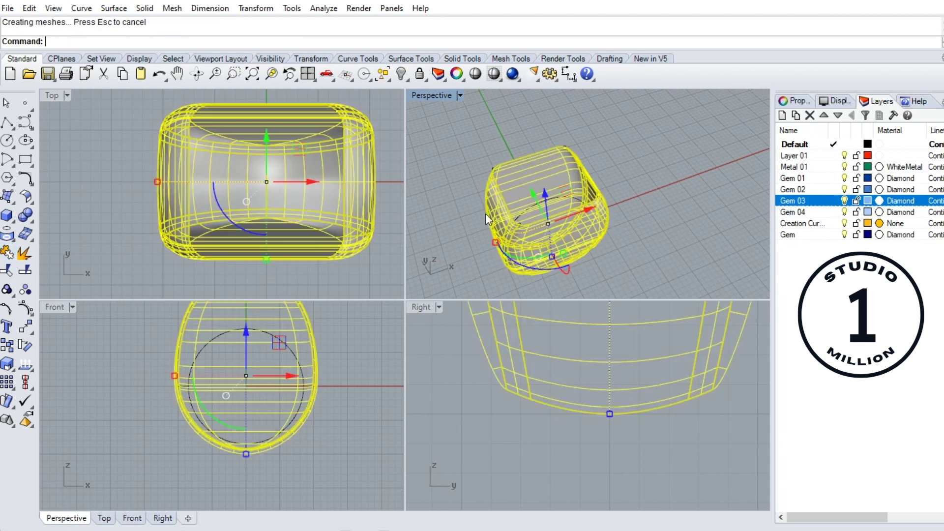
Maximize the Perspective view and select the joined ring body.
{"action": "scroll", "coordinate": [525, 231], "scroll_direction": "up", "scroll_amount": 3}
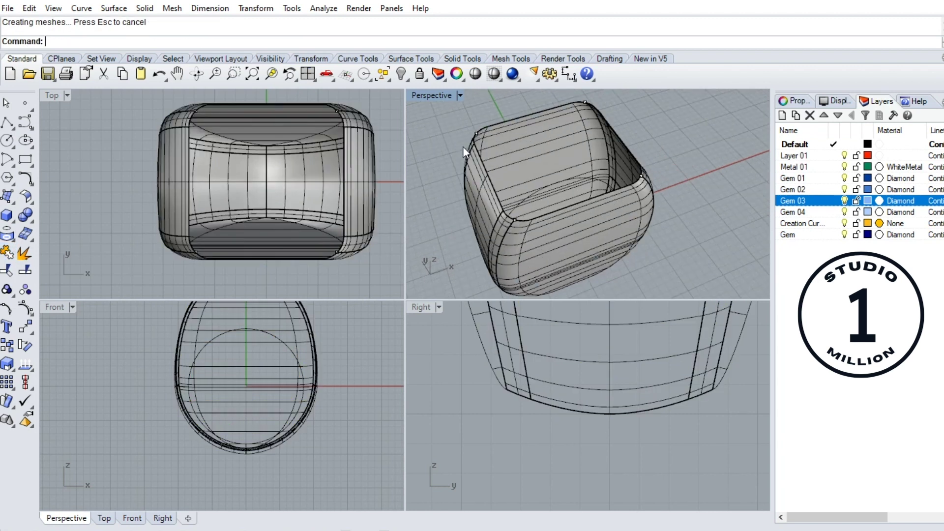
{"action": "double_click", "coordinate": [442, 97]}
{"action": "scroll", "coordinate": [549, 272], "scroll_direction": "down", "scroll_amount": 3}
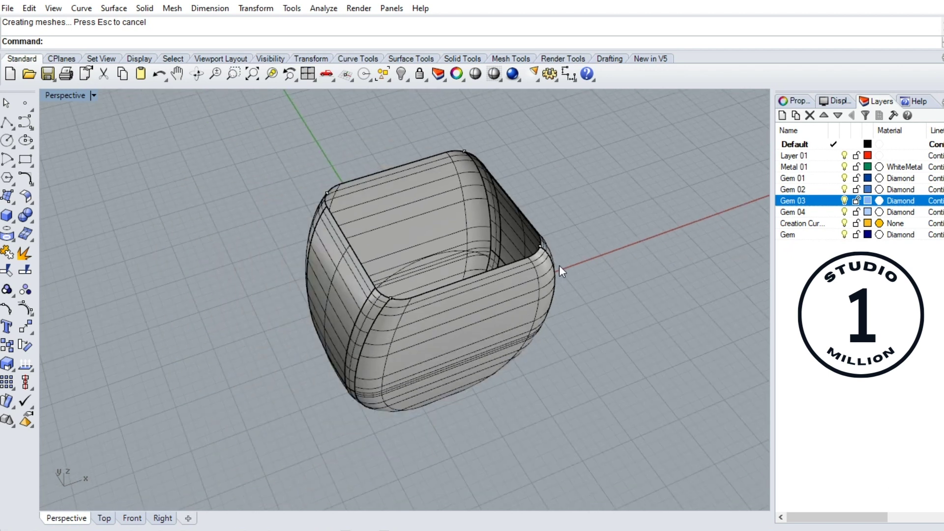
{"action": "right_click_drag", "start_coordinate": [388, 337], "coordinate": [472, 282]}
{"action": "left_click", "coordinate": [472, 282]}
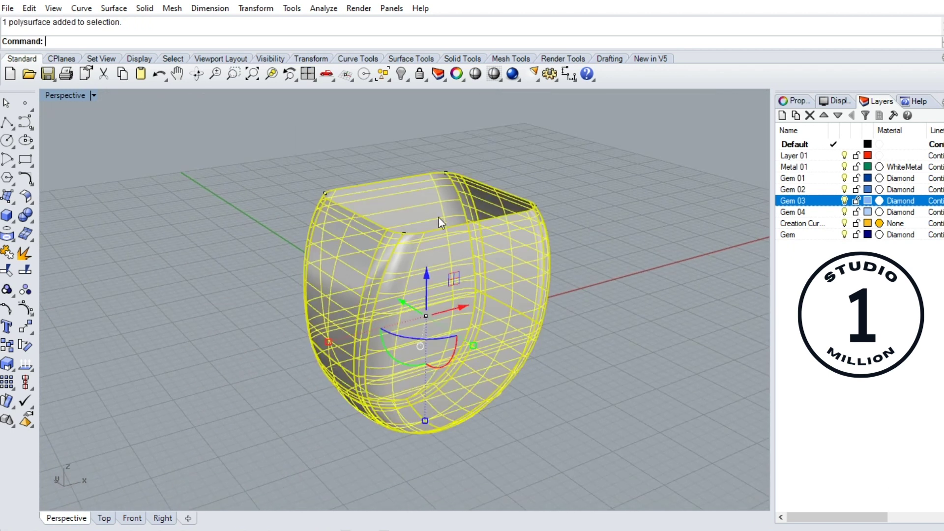
Cap the ring's open top with a planar face, inspect it, and restore four viewports.
{"action": "left_click", "coordinate": [31, 221]}
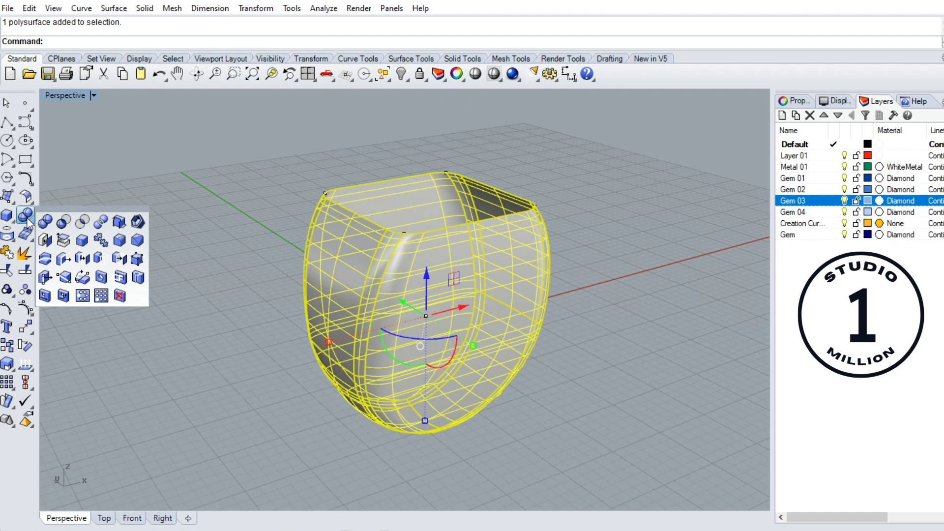
{"action": "left_click", "coordinate": [47, 241]}
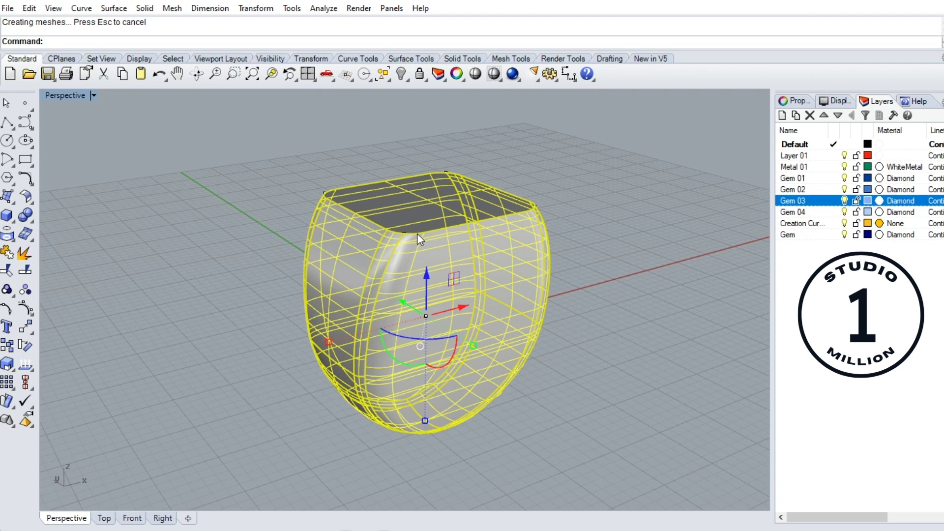
{"action": "left_click", "coordinate": [551, 176]}
{"action": "right_click_drag", "start_coordinate": [551, 176], "coordinate": [488, 279]}
{"action": "left_click", "coordinate": [488, 279]}
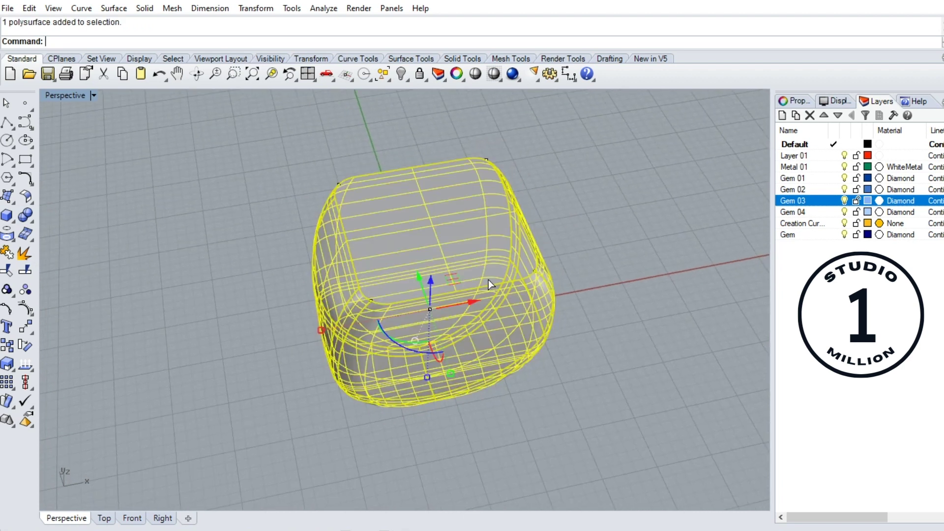
{"action": "left_click", "coordinate": [615, 286]}
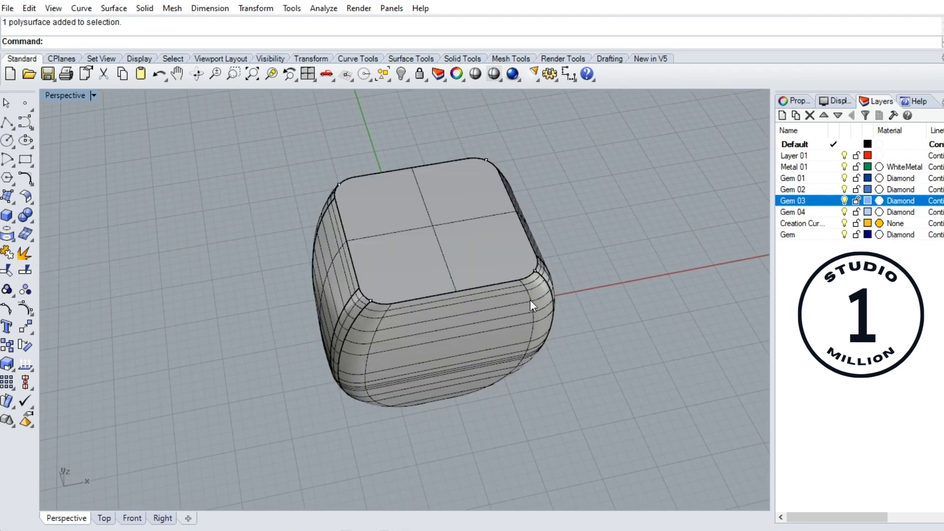
{"action": "right_click_drag", "start_coordinate": [530, 299], "coordinate": [488, 249]}
{"action": "double_click", "coordinate": [75, 96]}
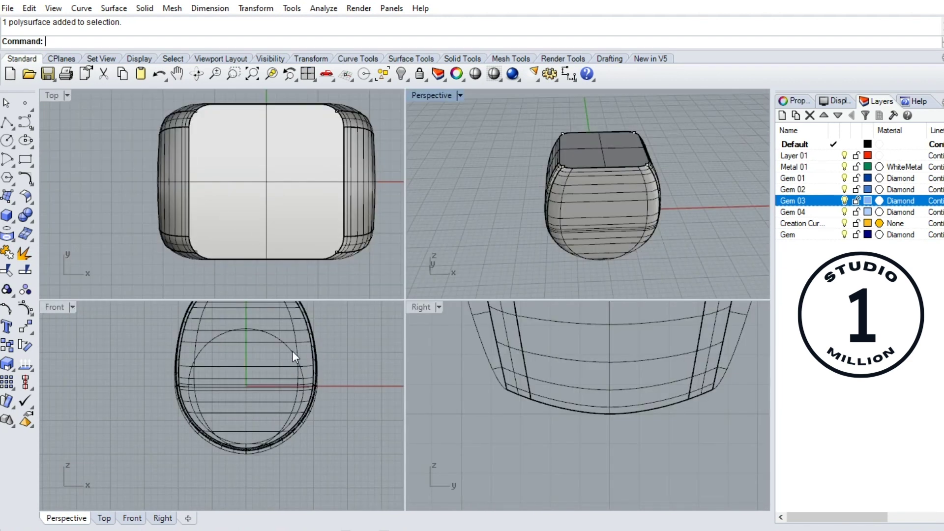
Extrude the 17-unit finger-hole circle both ways into a solid cylinder through the ring.
{"action": "right_click_drag", "start_coordinate": [292, 350], "coordinate": [289, 382]}
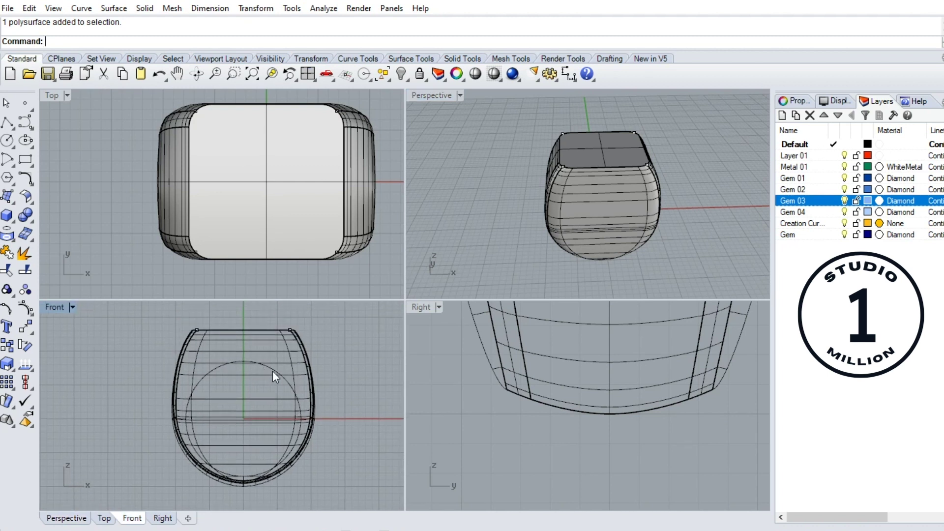
{"action": "left_click", "coordinate": [272, 370]}
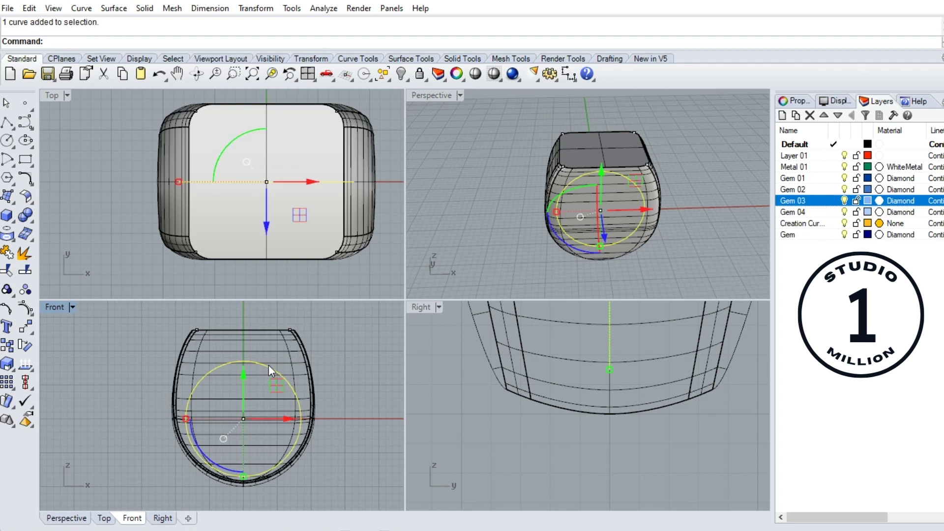
{"action": "left_click", "coordinate": [11, 219]}
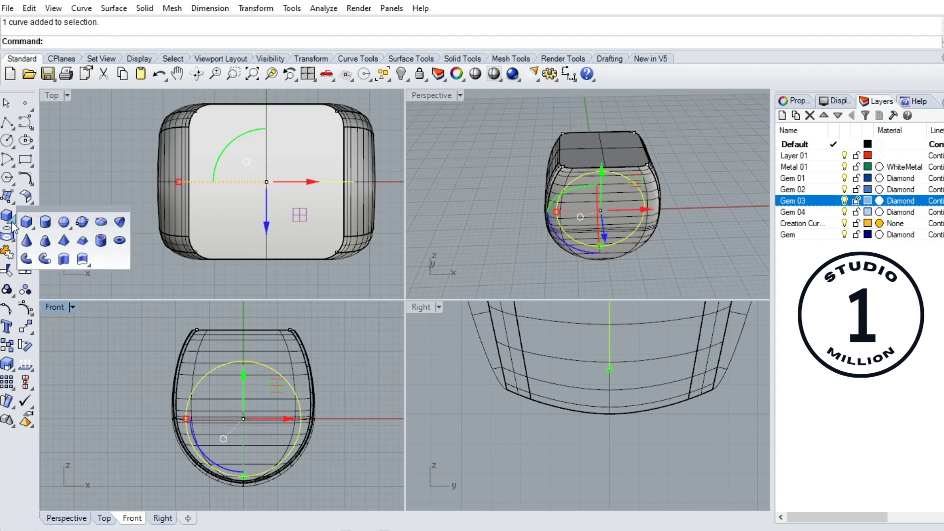
{"action": "left_click", "coordinate": [63, 259]}
{"action": "scroll", "coordinate": [157, 134], "scroll_direction": "down", "scroll_amount": 3}
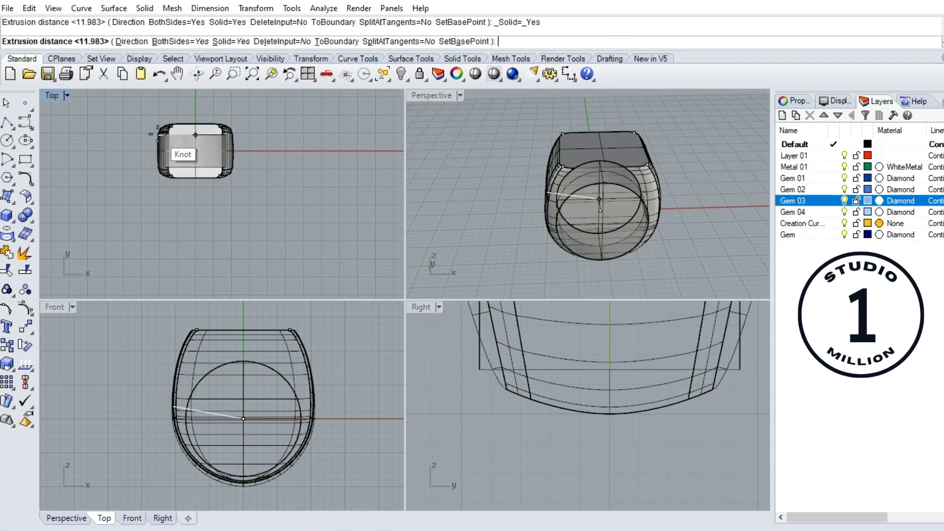
{"action": "left_click", "coordinate": [195, 100]}
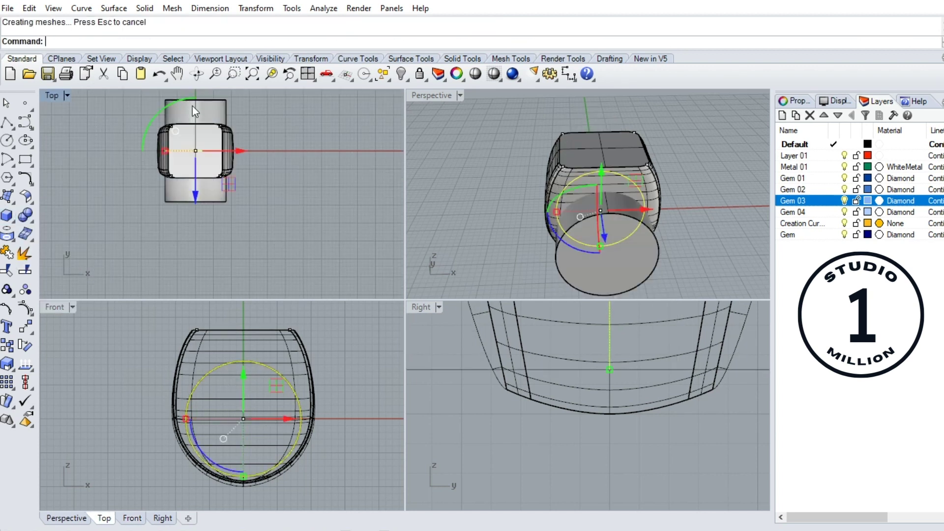
Orbit to inspect the cylinder piercing the ring and maximize the Perspective viewport.
{"action": "right_click_drag", "start_coordinate": [483, 203], "coordinate": [515, 199]}
{"action": "key", "text": "Escape"}
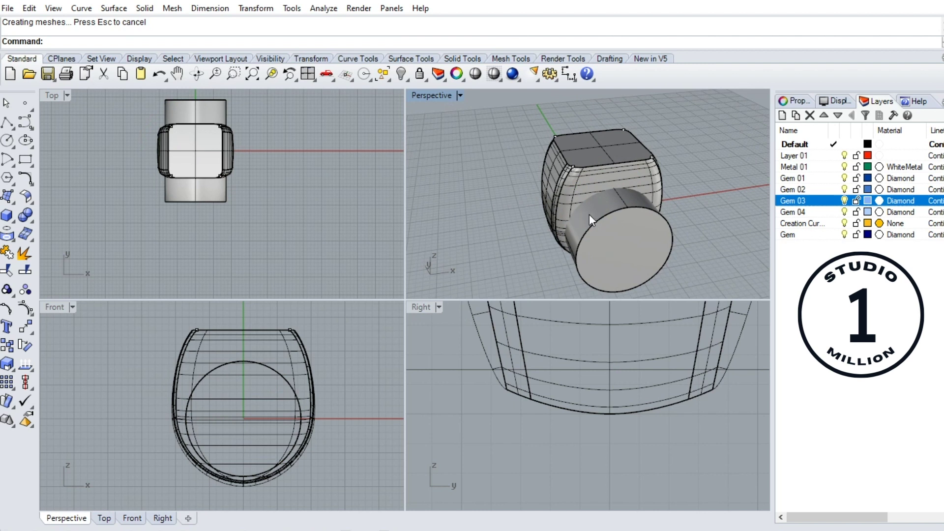
{"action": "right_click_drag", "start_coordinate": [589, 214], "coordinate": [538, 193]}
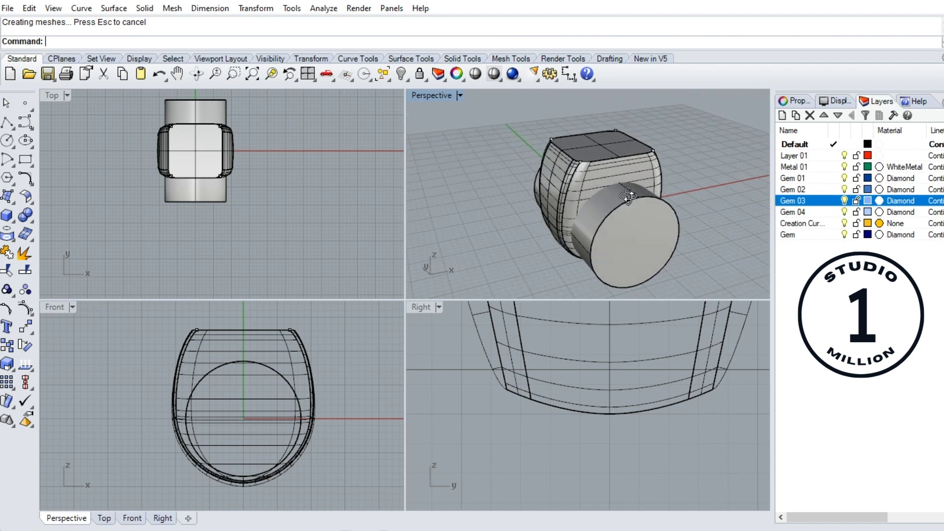
{"action": "double_click", "coordinate": [444, 96]}
{"action": "right_click_drag", "start_coordinate": [459, 326], "coordinate": [335, 286]}
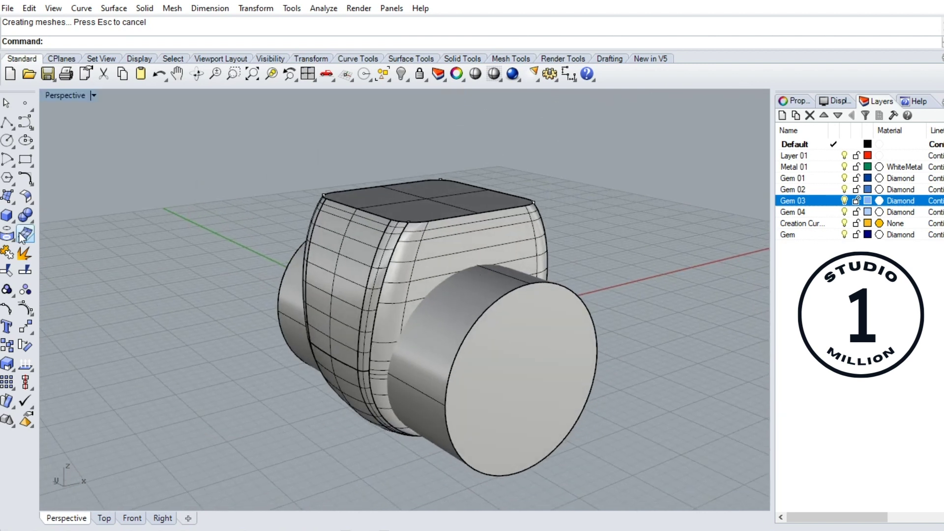
Boolean-difference the cylinder from the ring body to cut the finger hole.
{"action": "left_click", "coordinate": [28, 218]}
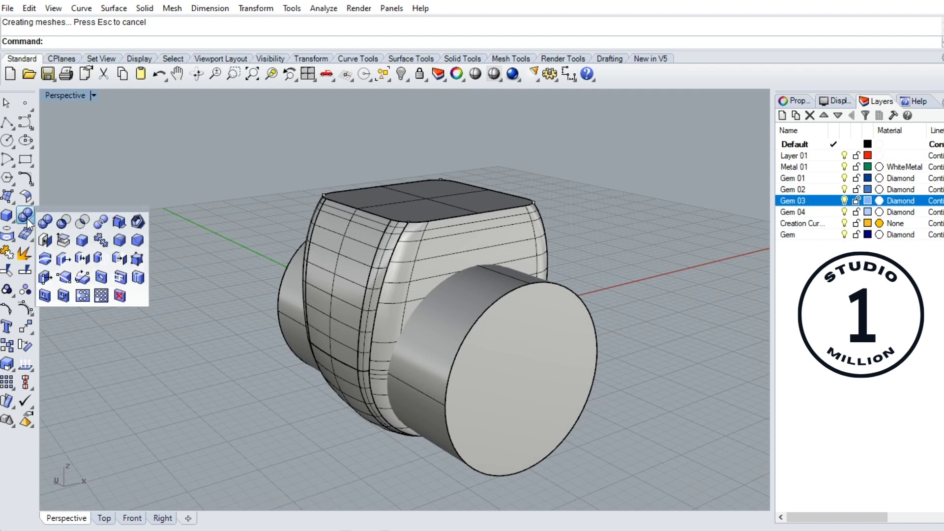
{"action": "left_click", "coordinate": [64, 222]}
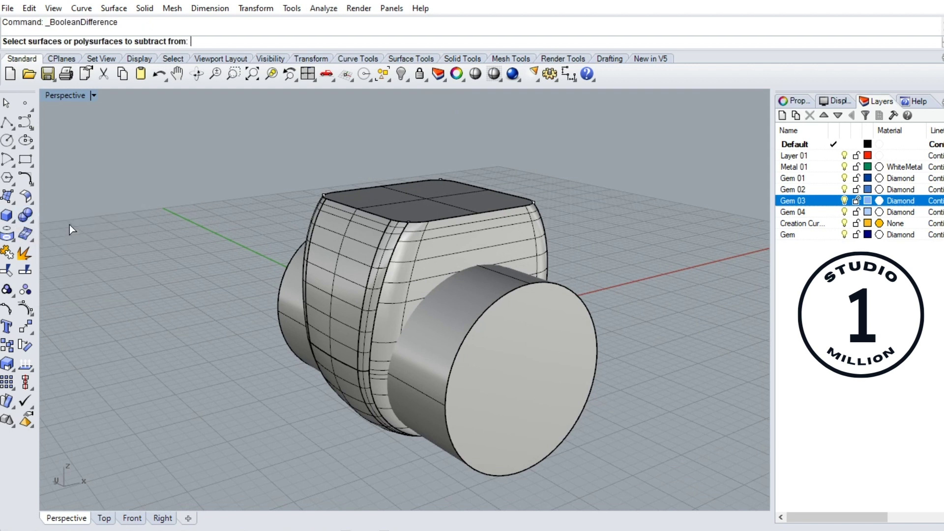
{"action": "left_click", "coordinate": [400, 285]}
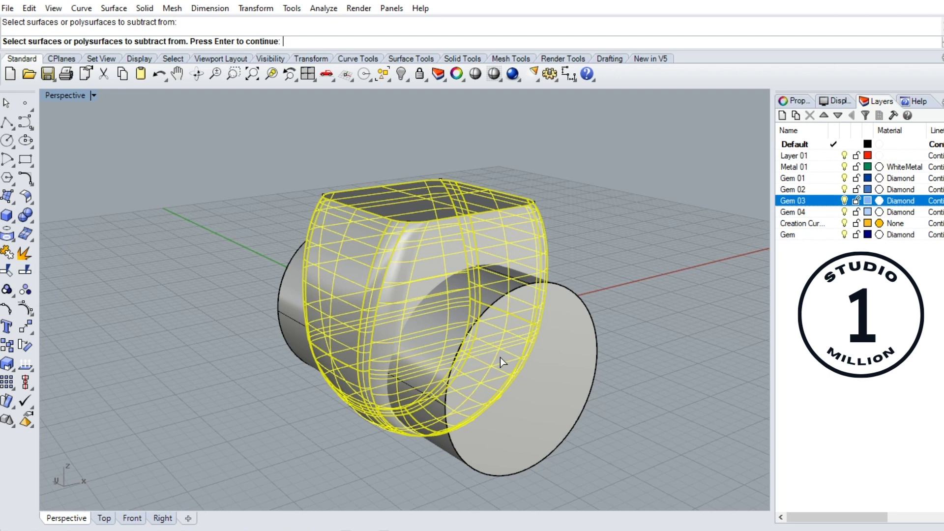
{"action": "key", "text": "Return"}
{"action": "left_click", "coordinate": [538, 391]}
{"action": "key", "text": "Return"}
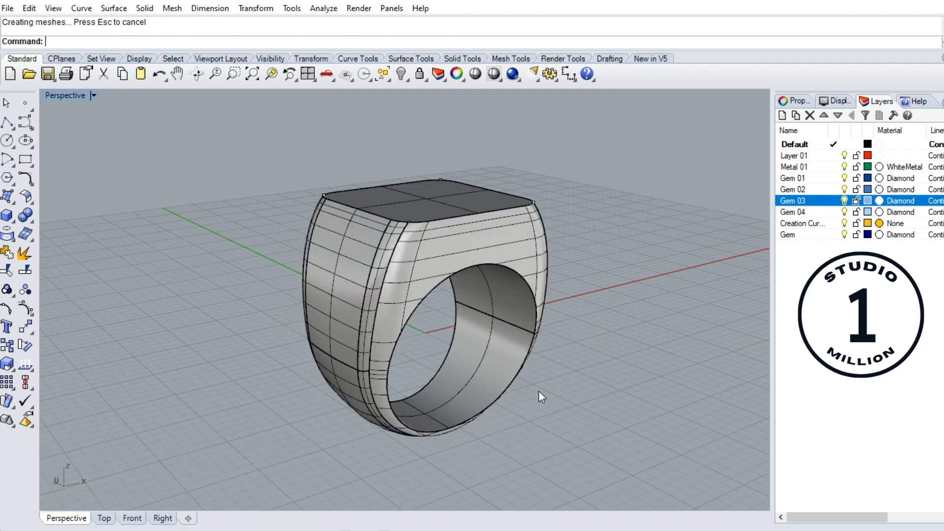
Set the Perspective viewport to Shaded and orbit around the finished ring.
{"action": "right_click_drag", "start_coordinate": [529, 364], "coordinate": [480, 329]}
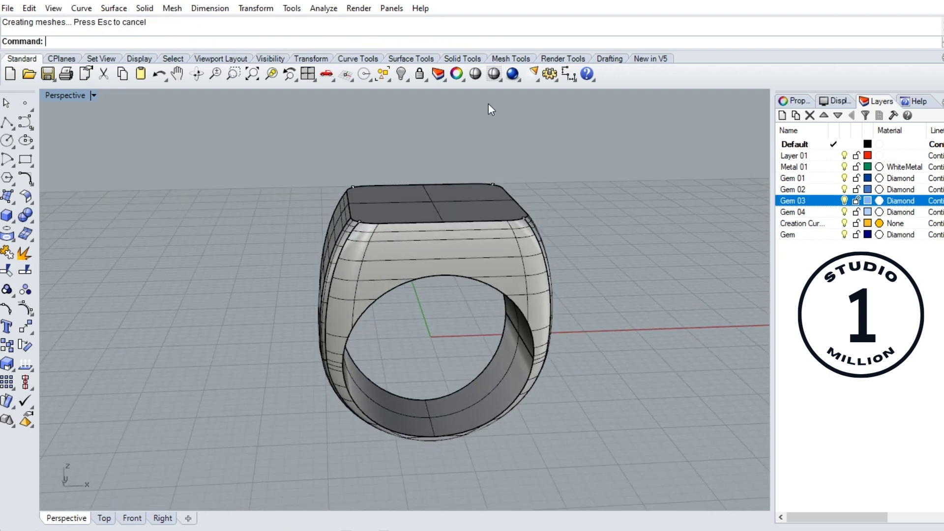
{"action": "left_click", "coordinate": [475, 74]}
{"action": "mouse_move", "coordinate": [471, 285]}
{"action": "right_mouse_down"}
{"action": "mouse_move", "coordinate": [508, 309]}
{"action": "mouse_move", "coordinate": [537, 238]}
{"action": "mouse_move", "coordinate": [396, 337]}
{"action": "mouse_move", "coordinate": [432, 407]}
{"action": "mouse_move", "coordinate": [463, 419]}
{"action": "mouse_move", "coordinate": [491, 407]}
{"action": "right_mouse_up"}
{"action": "right_click_drag", "start_coordinate": [595, 364], "coordinate": [597, 287]}
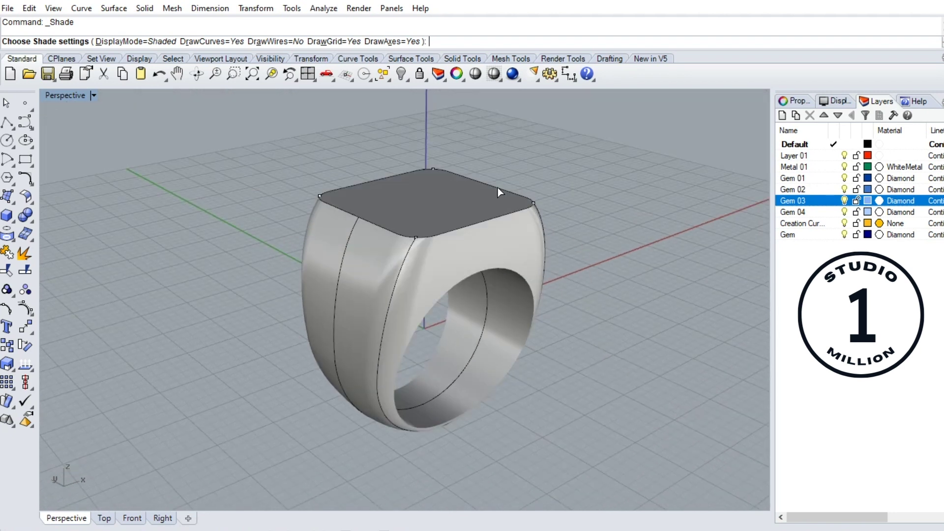